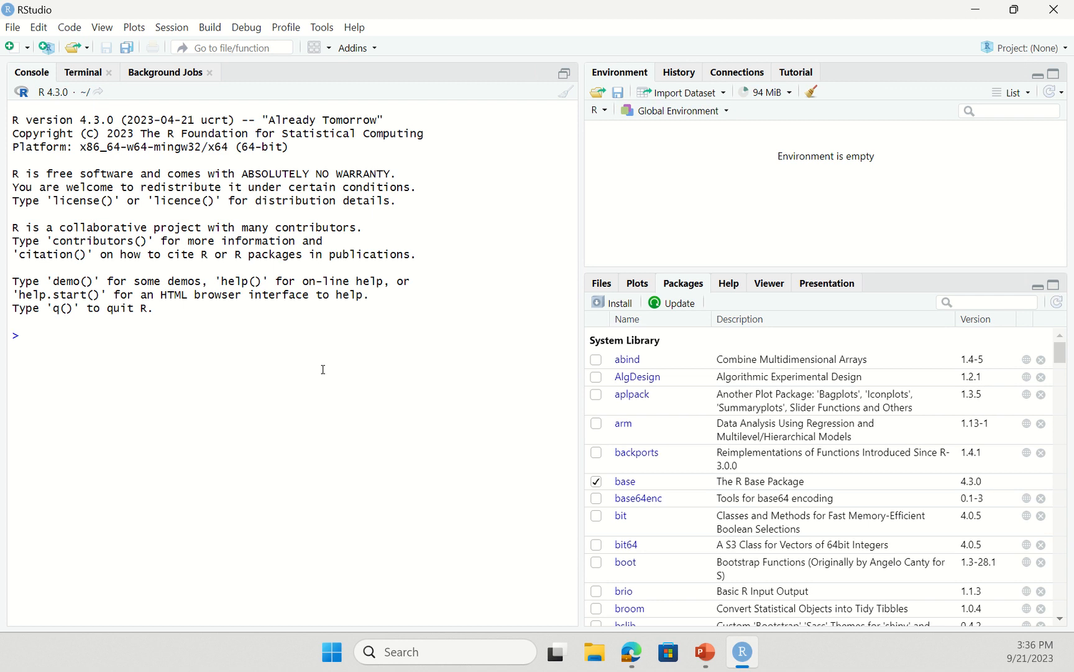
- Run library(Rcmdr) in the RStudio console to launch R Commander
{"action": "type", "text": "liba"}
{"action": "type", "text": "ary(Rcmdr"}
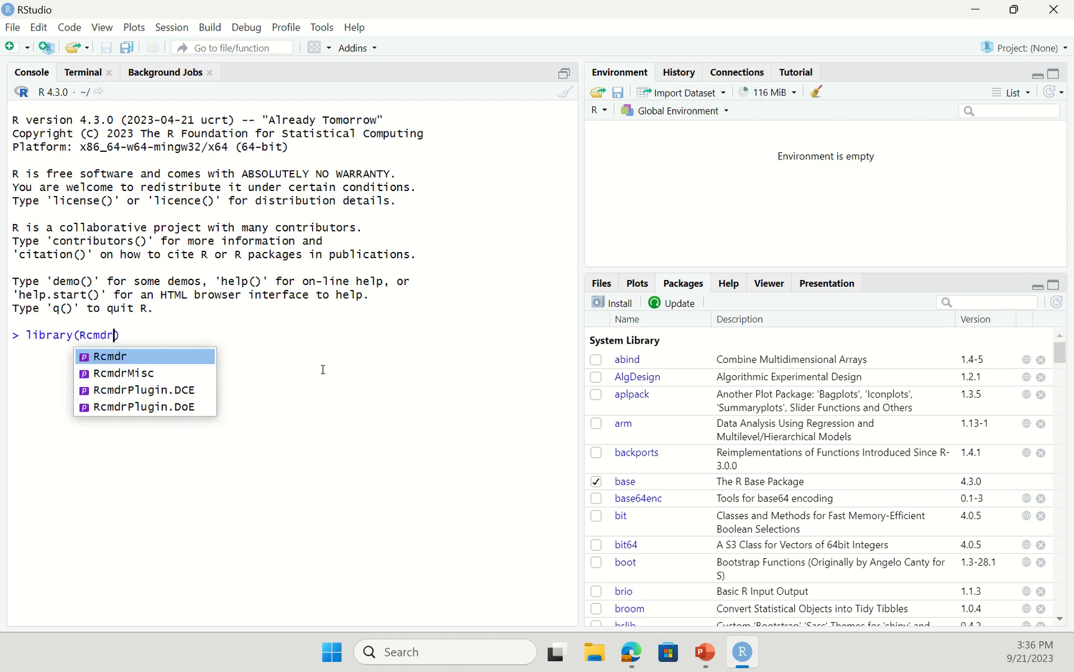
{"action": "key", "text": "Return"}
{"action": "key", "text": "Return"}
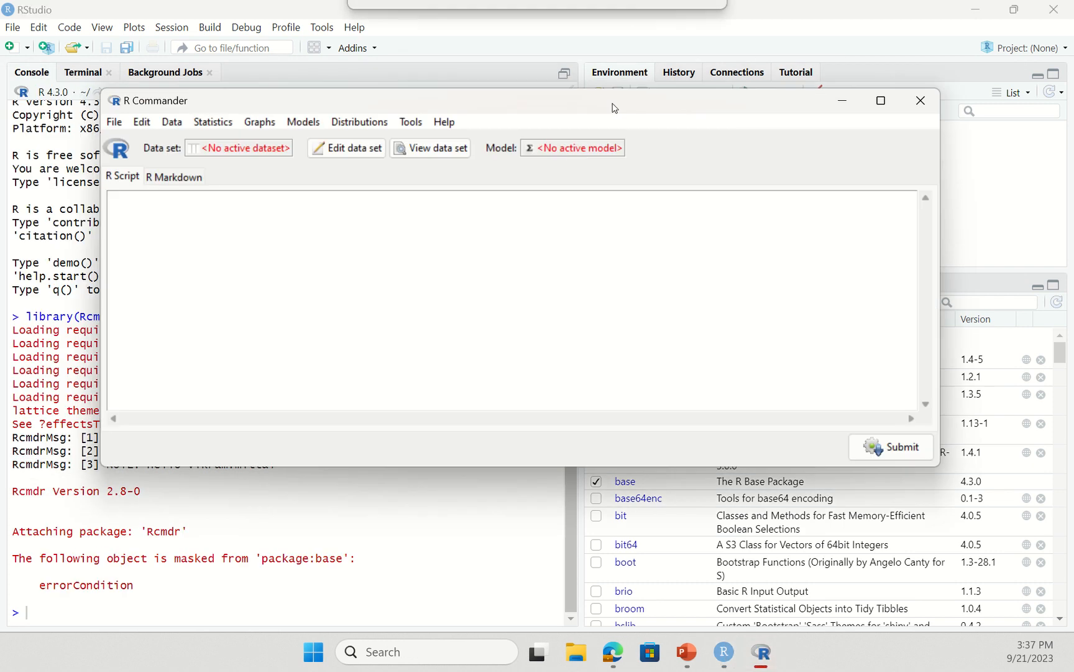
- Load the RcmdrPlugin.DoE plug-in into R Commander
{"action": "left_click", "coordinate": [488, 132]}
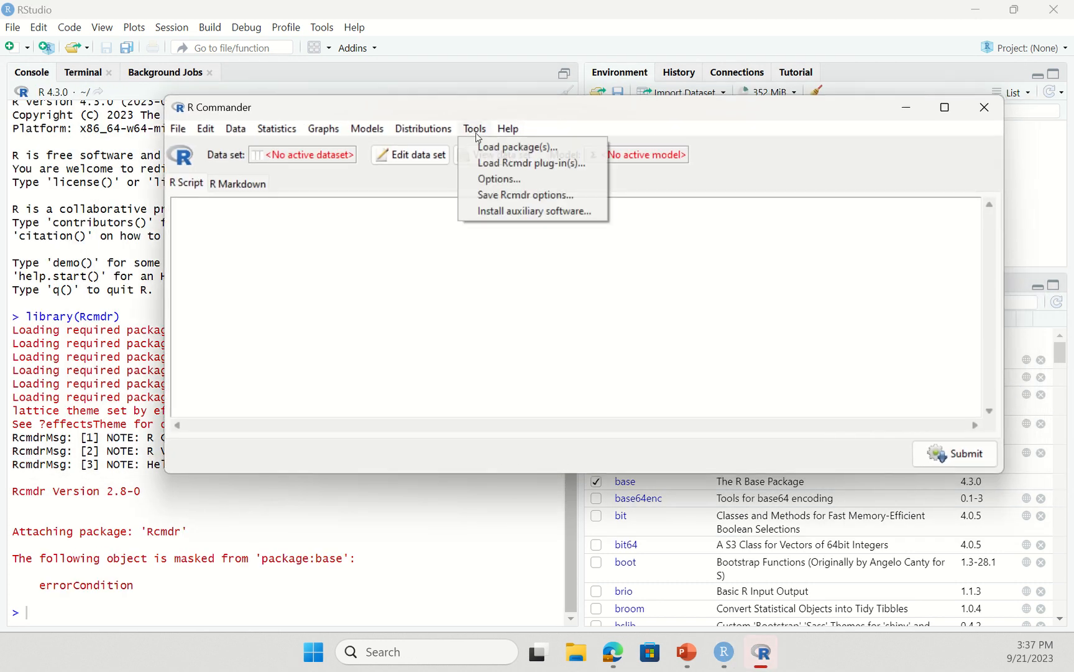
{"action": "left_click", "coordinate": [506, 169]}
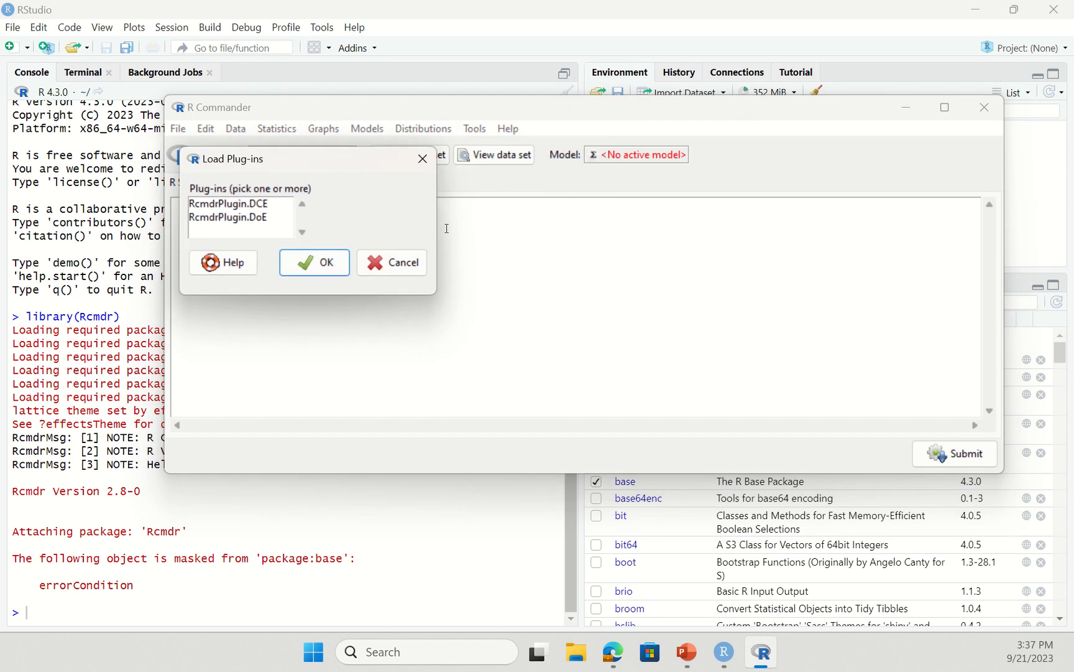
{"action": "left_click", "coordinate": [229, 218]}
{"action": "left_click", "coordinate": [314, 262]}
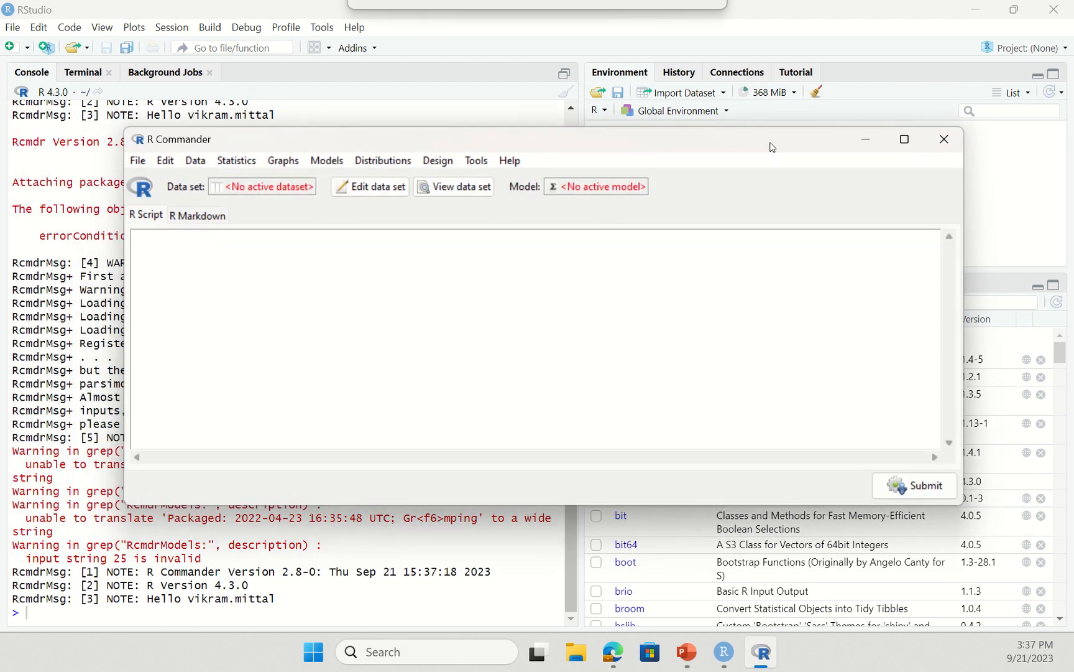
- Start a new General Full Factorial Experiments design
{"action": "left_click", "coordinate": [441, 163]}
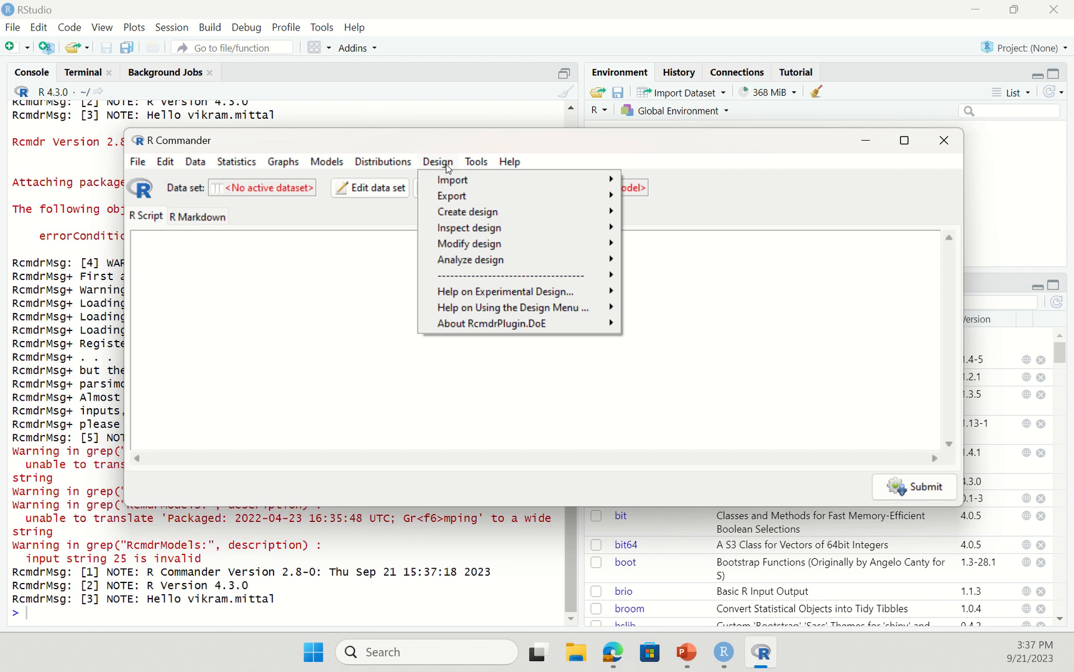
{"action": "mouse_move", "coordinate": [459, 216]}
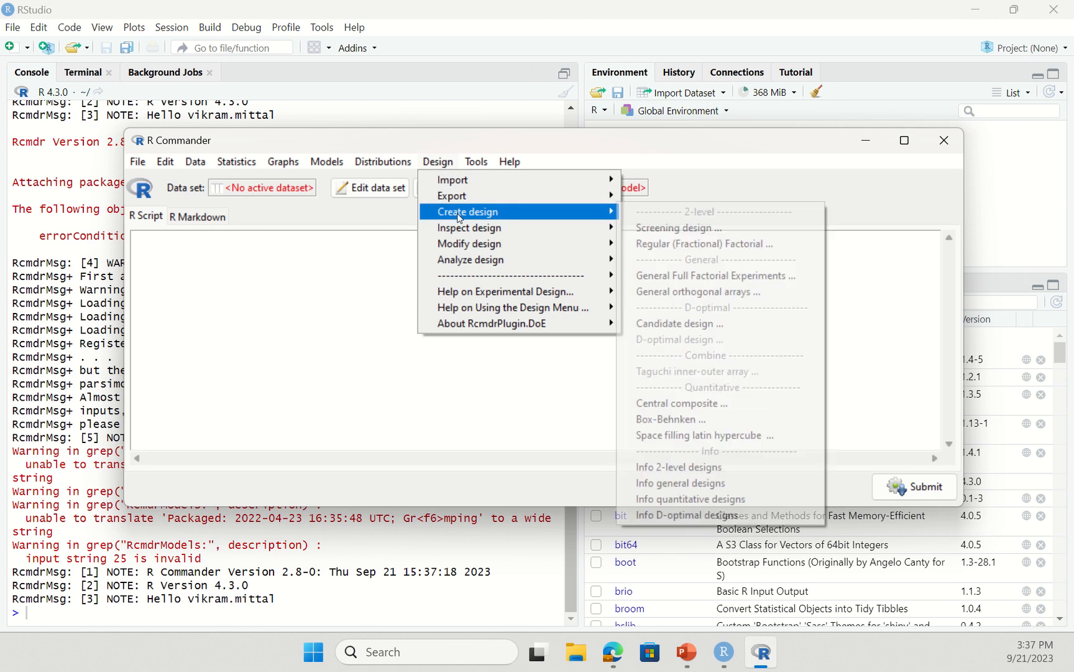
{"action": "left_click", "coordinate": [687, 277]}
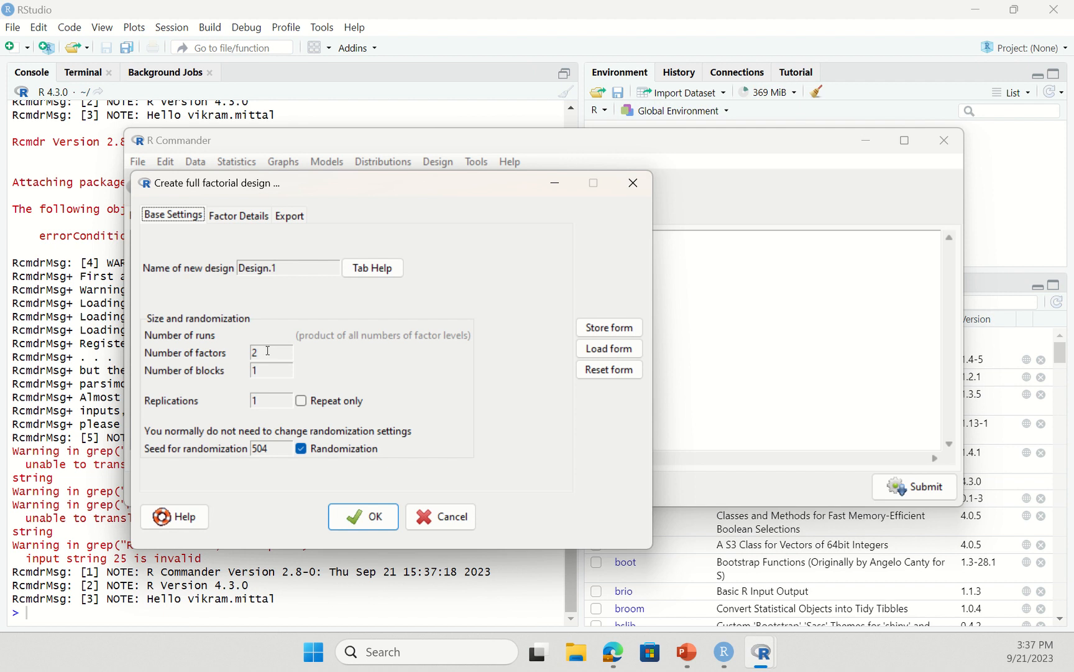
- Set the design to 8 replications, repeat only
{"action": "left_click", "coordinate": [278, 401]}
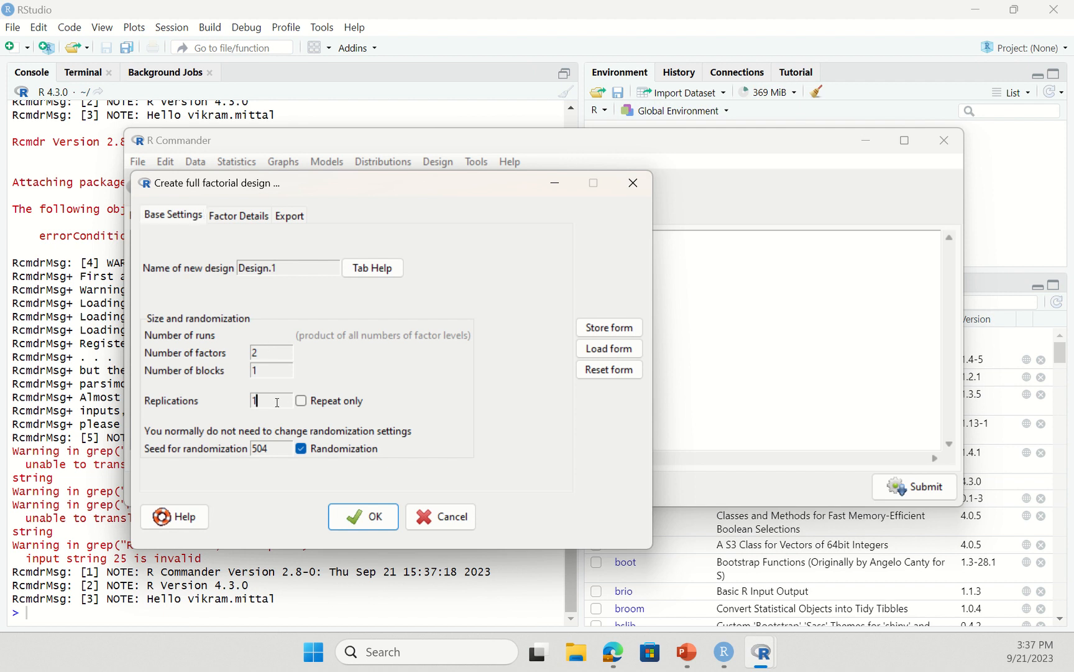
{"action": "type", "text": "8"}
{"action": "left_click", "coordinate": [324, 403]}
- Define factor A as Lethality with 2 levels named Low and High
{"action": "left_click", "coordinate": [254, 215]}
{"action": "double_click", "coordinate": [219, 307]}
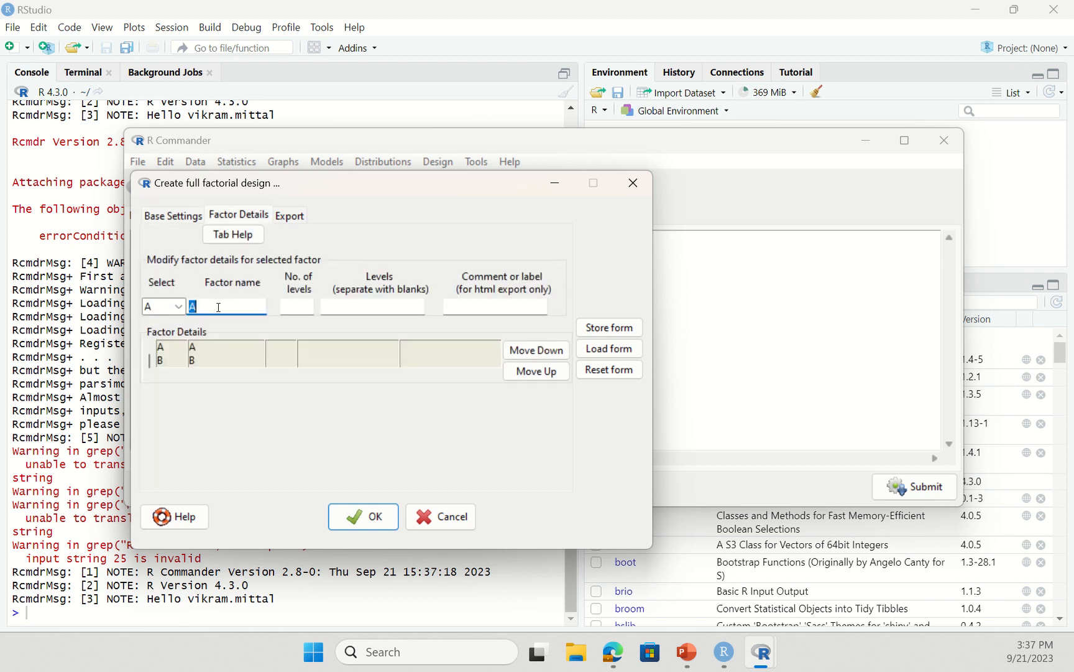
{"action": "type", "text": "Lethality"}
{"action": "key", "text": "Tab"}
{"action": "type", "text": "2"}
{"action": "key", "text": "Tab"}
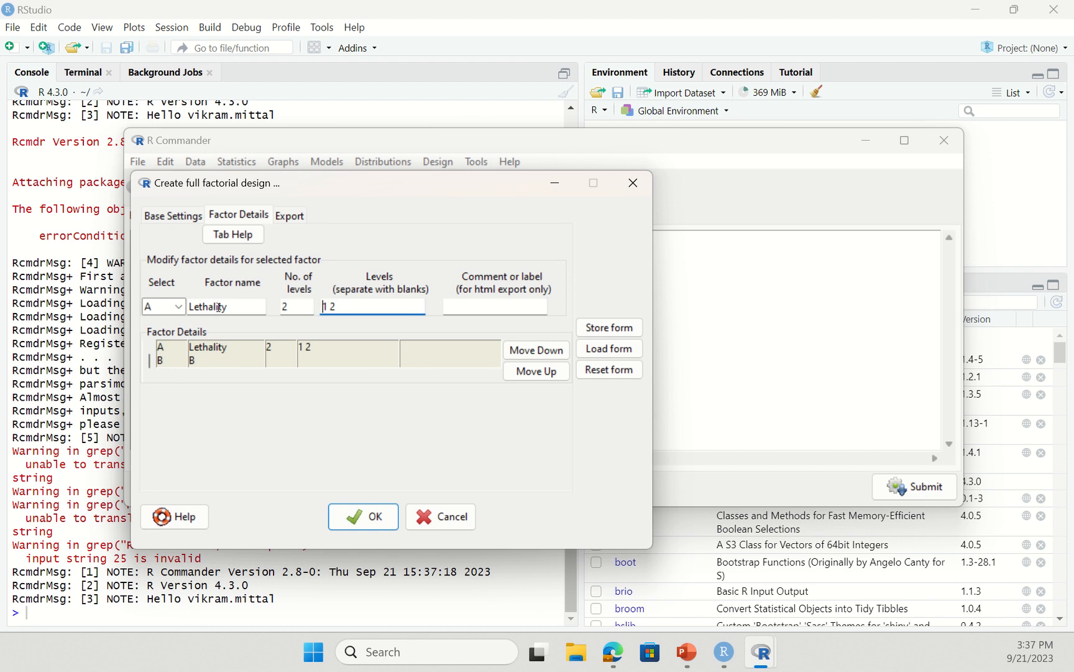
{"action": "type", "text": "Low High"}
{"action": "key", "text": "Tab"}
- Define factor B as Density with levels Low and High
{"action": "left_click", "coordinate": [178, 306]}
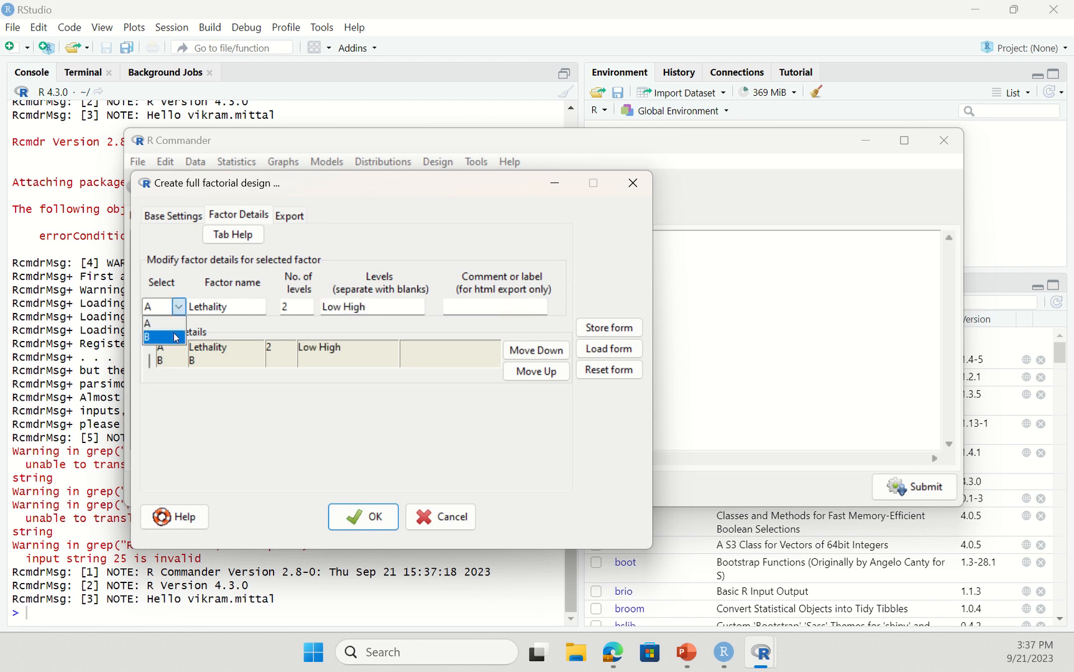
{"action": "left_click", "coordinate": [173, 334]}
{"action": "double_click", "coordinate": [209, 302]}
{"action": "type", "text": "De"}
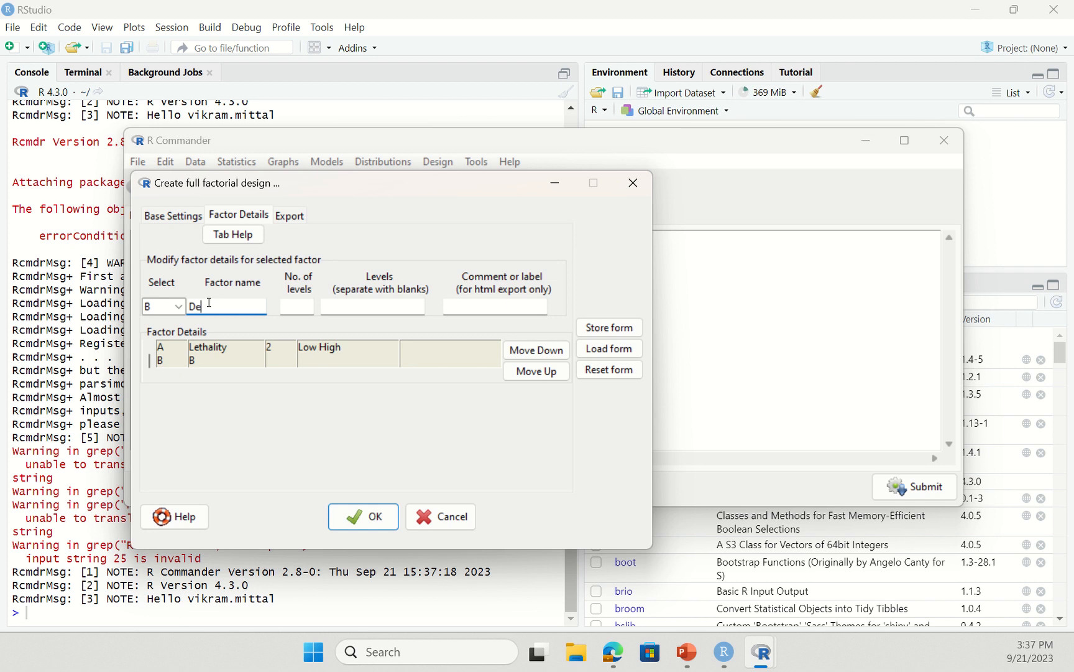
{"action": "type", "text": "nsity"}
{"action": "key", "text": "Tab"}
{"action": "key", "text": "Tab"}
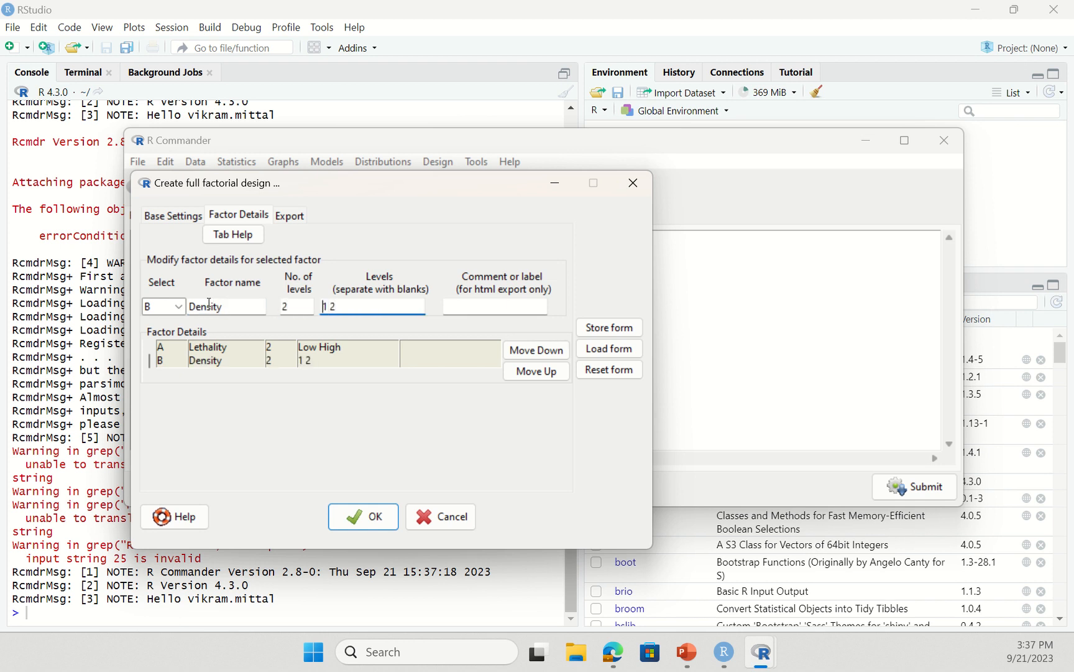
{"action": "type", "text": "Low High"}
{"action": "key", "text": "Tab"}
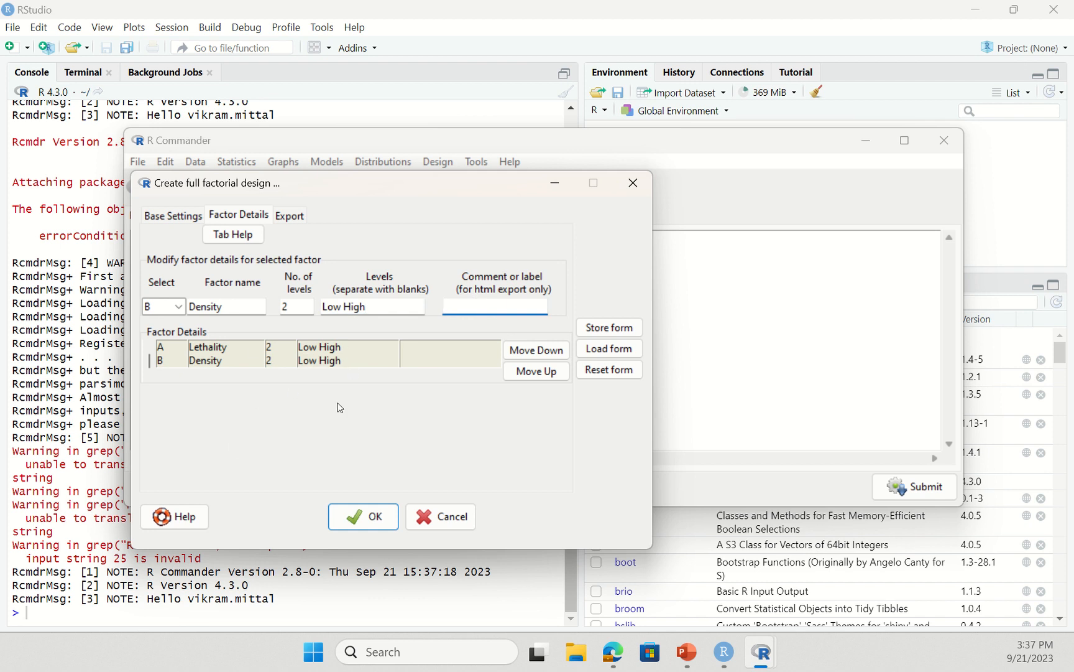
{"action": "left_click", "coordinate": [290, 216]}
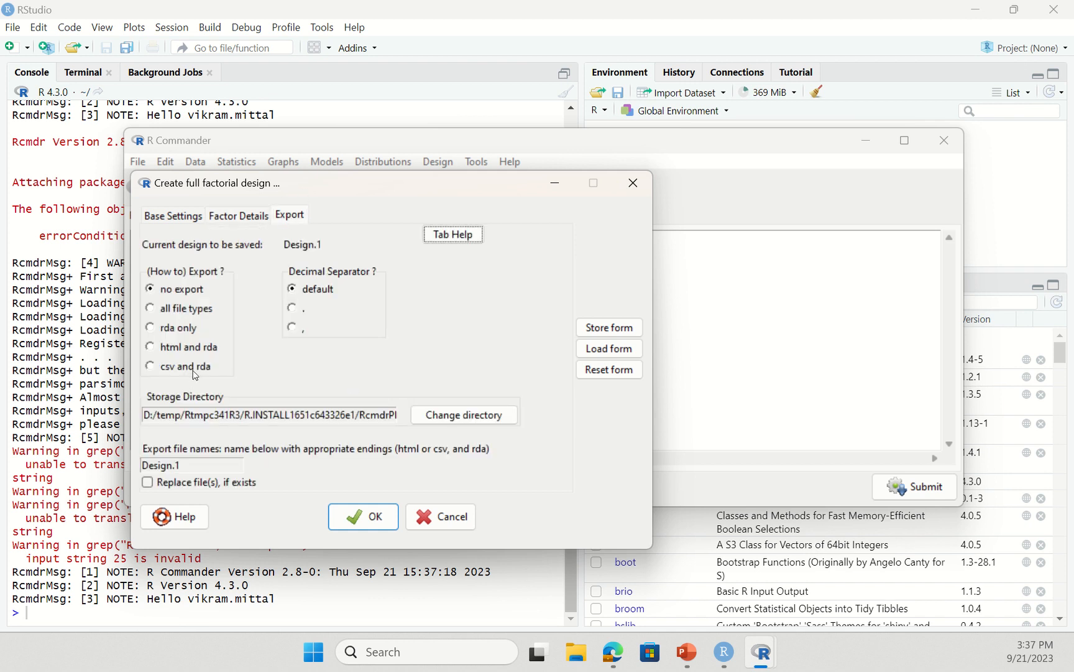
- Create a new Desktop folder named MineDoE for the exported design
{"action": "left_click", "coordinate": [467, 417]}
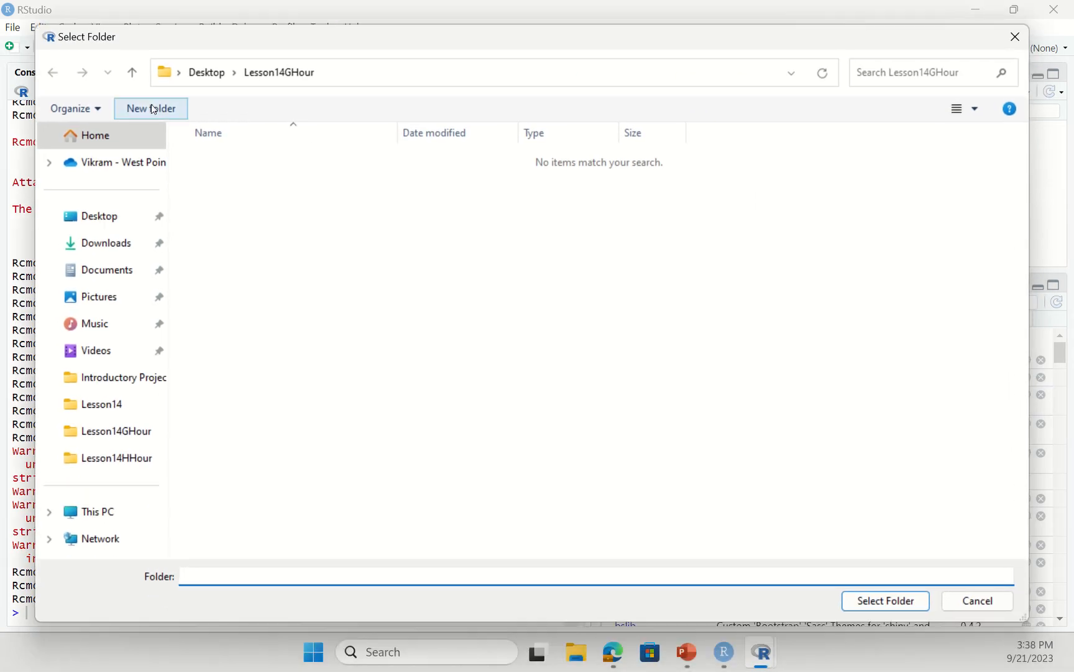
{"action": "left_click", "coordinate": [211, 72]}
{"action": "right_click", "coordinate": [258, 338]}
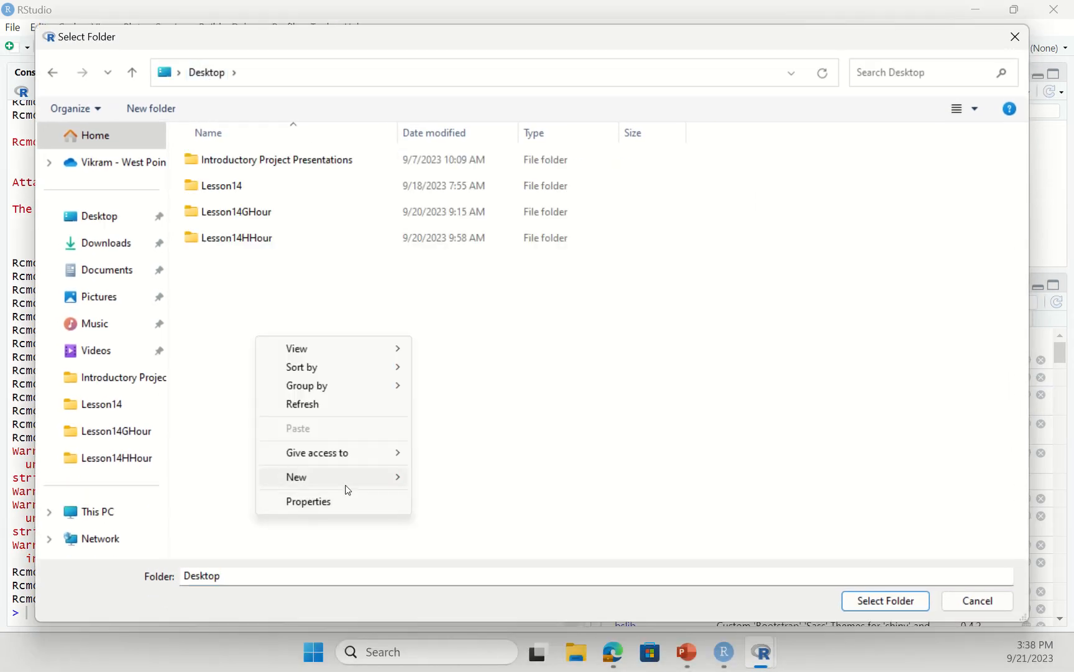
{"action": "mouse_move", "coordinate": [348, 477]}
{"action": "left_click", "coordinate": [489, 178]}
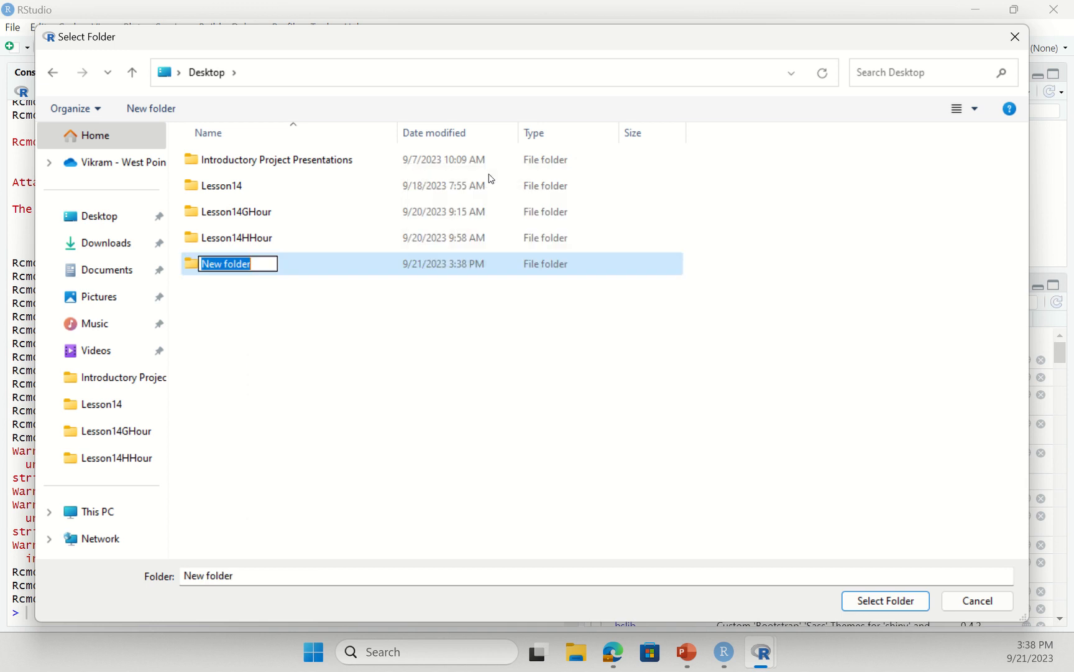
{"action": "type", "text": "MineDoE"}
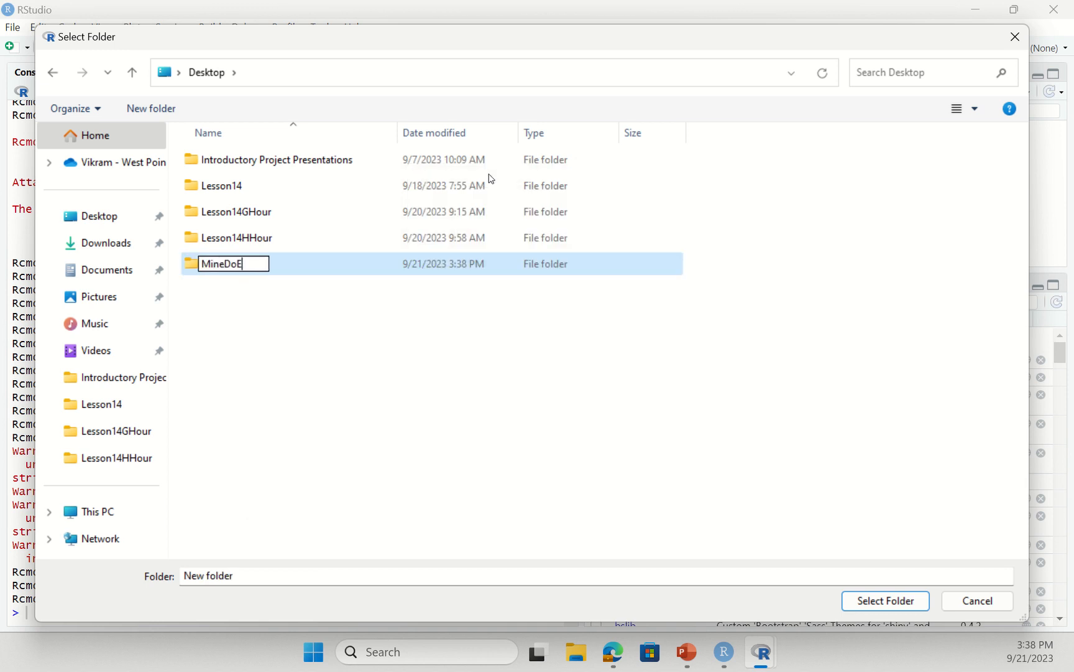
{"action": "key", "text": "Return"}
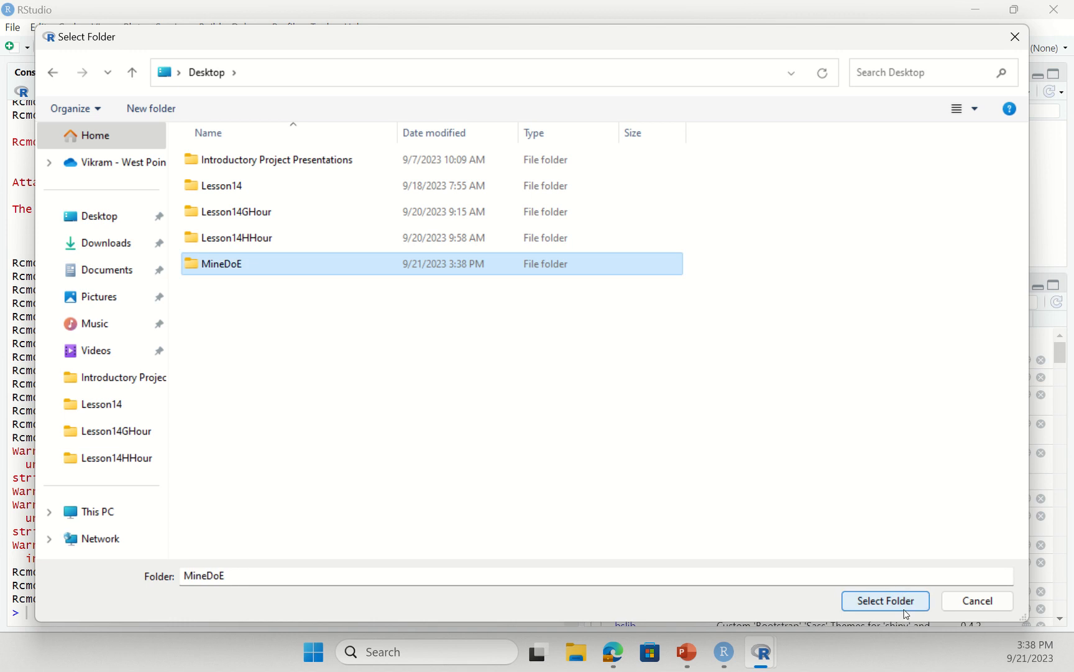
- Use MineDoE as the export directory and generate Design.1 as csv and rda
{"action": "left_click", "coordinate": [905, 612]}
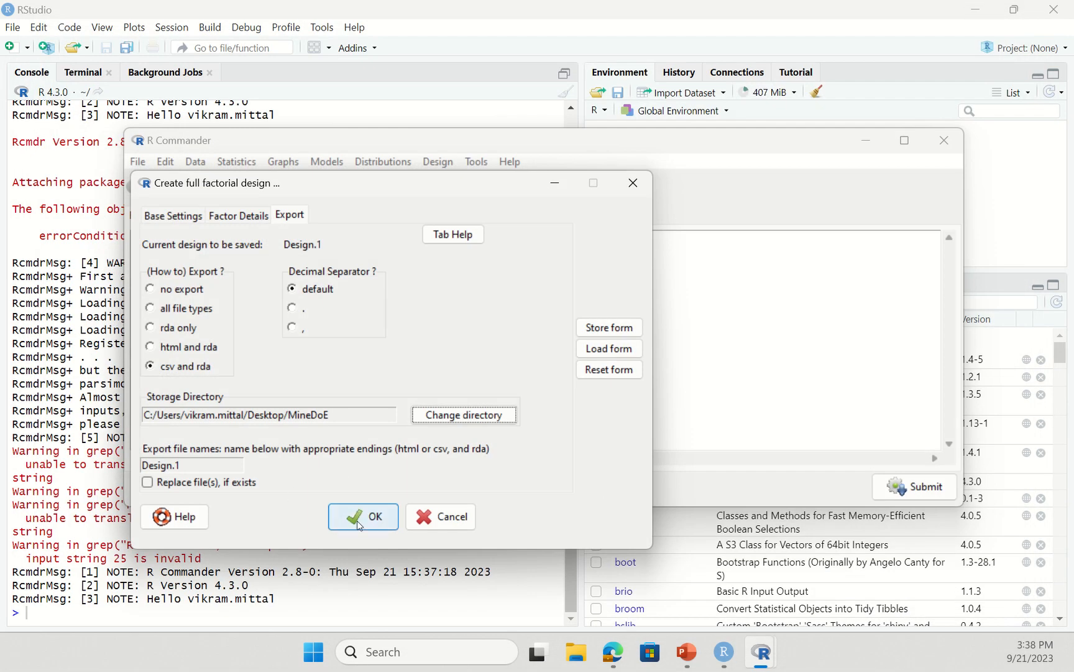
{"action": "left_click", "coordinate": [359, 524]}
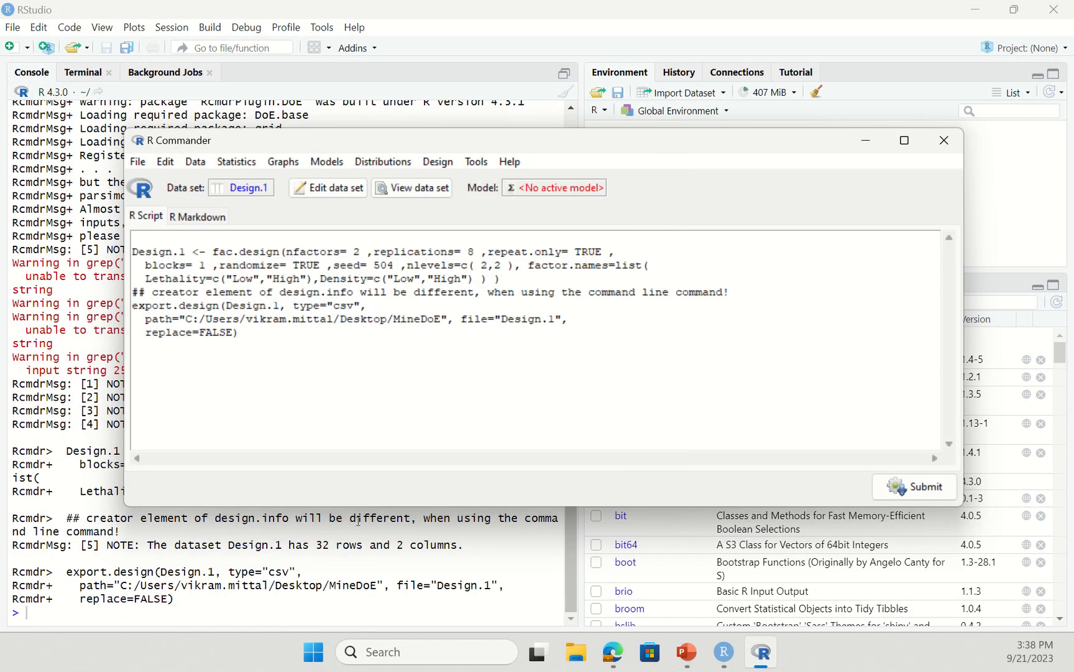
{"action": "left_click", "coordinate": [575, 664]}
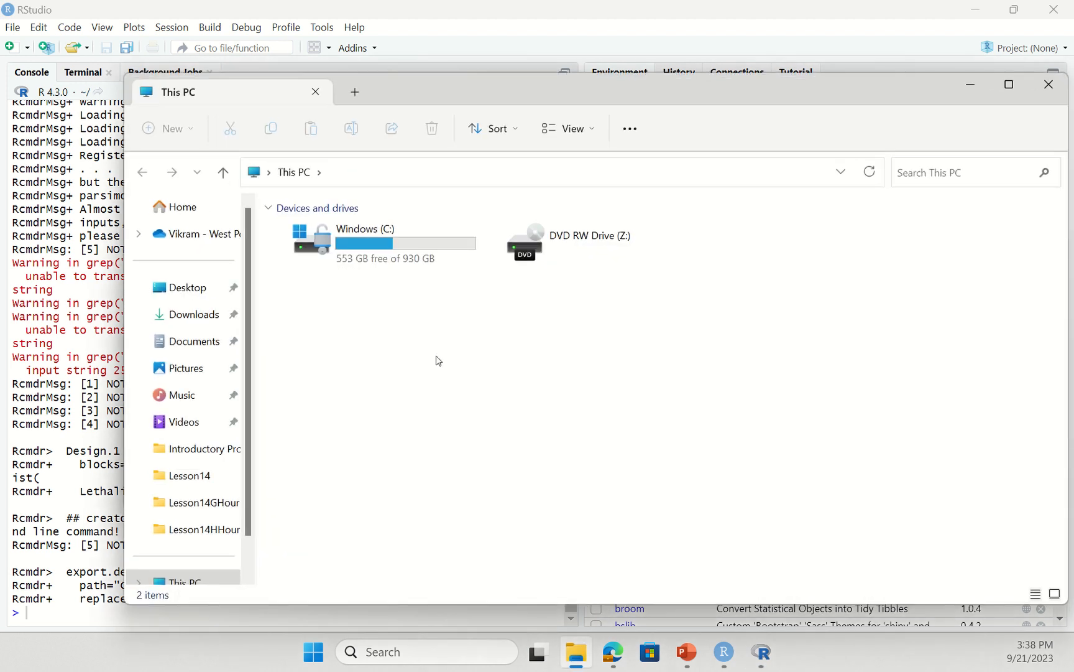
- Open Design.1.csv from the Desktop's MineDoE folder in Excel
{"action": "left_click", "coordinate": [181, 288]}
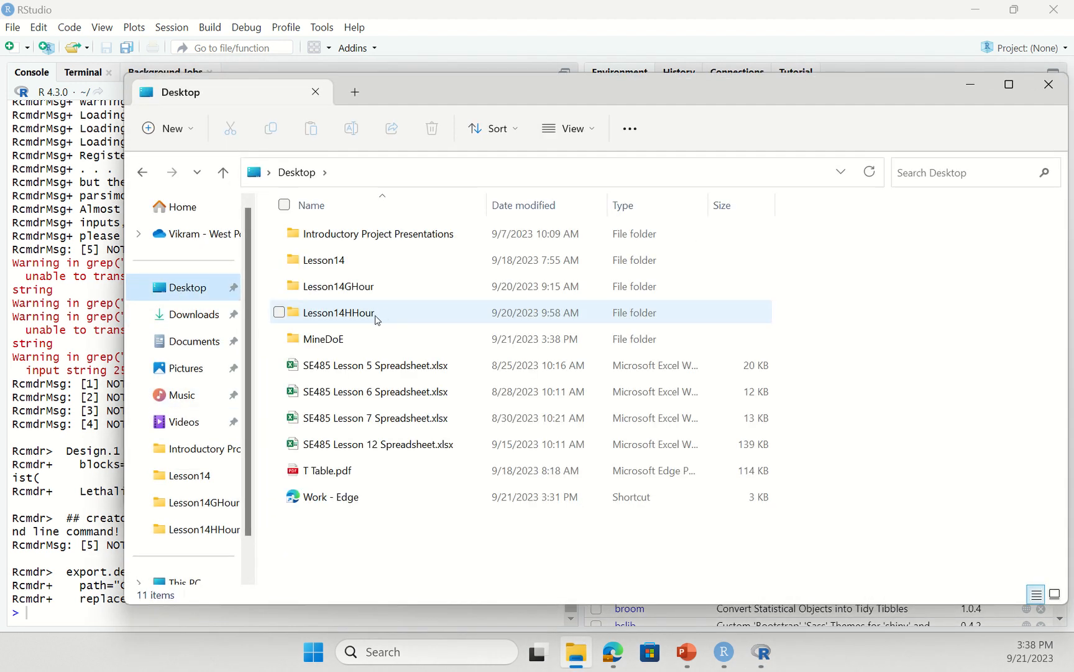
{"action": "double_click", "coordinate": [354, 339]}
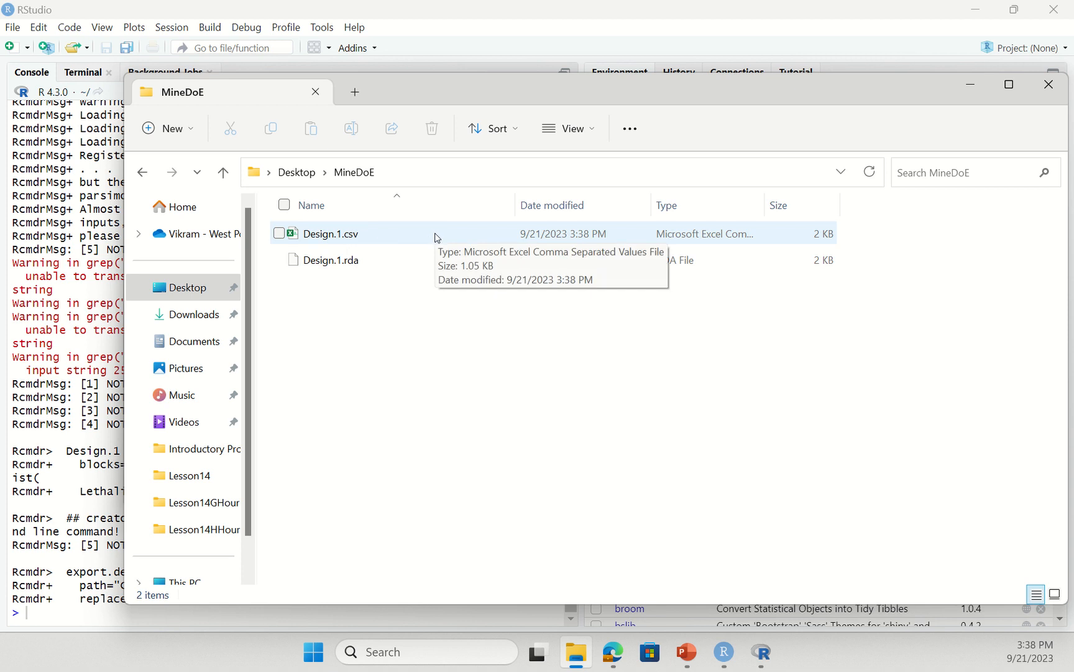
{"action": "double_click", "coordinate": [372, 234]}
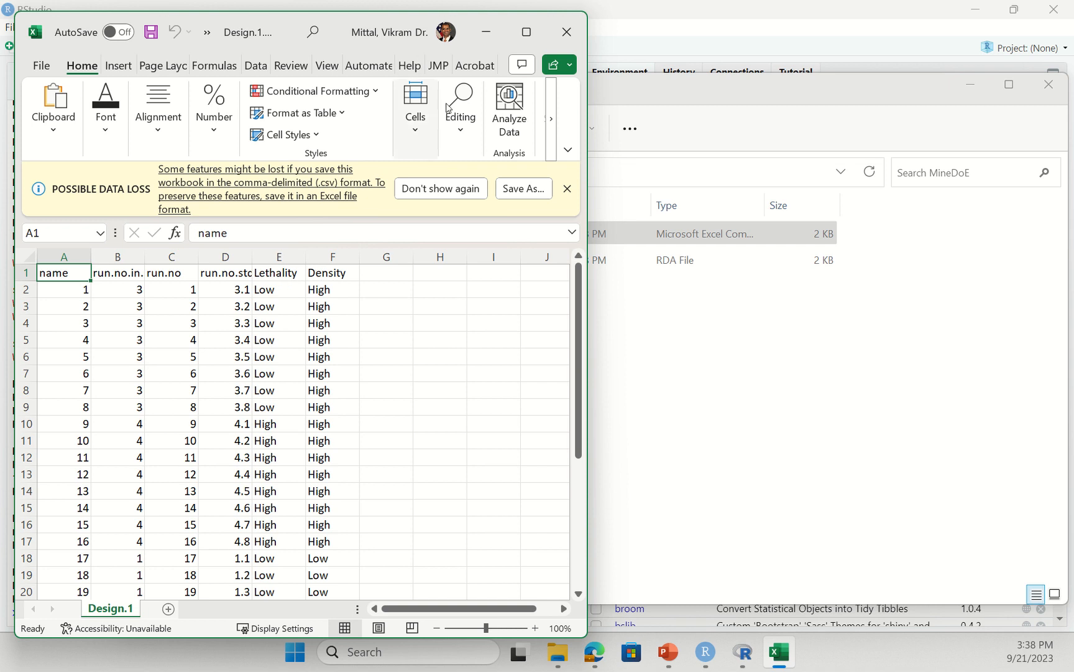
- Maximize Excel and enter the header TransversalTime in cell G1
{"action": "left_click", "coordinate": [526, 32]}
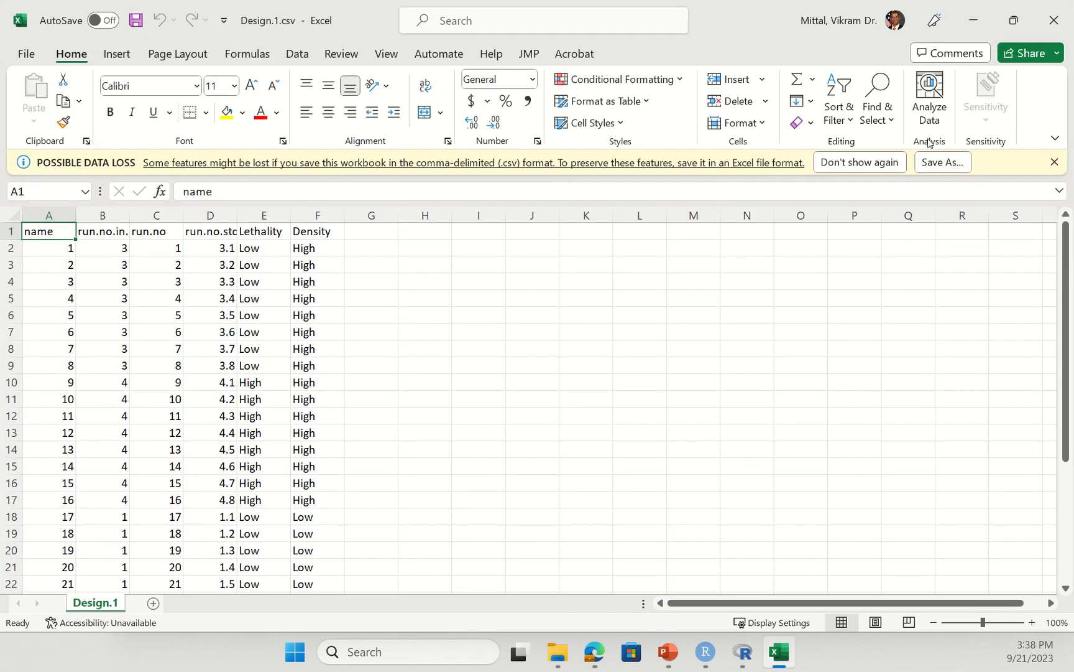
{"action": "scroll", "coordinate": [267, 425], "scroll_direction": "down", "scroll_amount": 5}
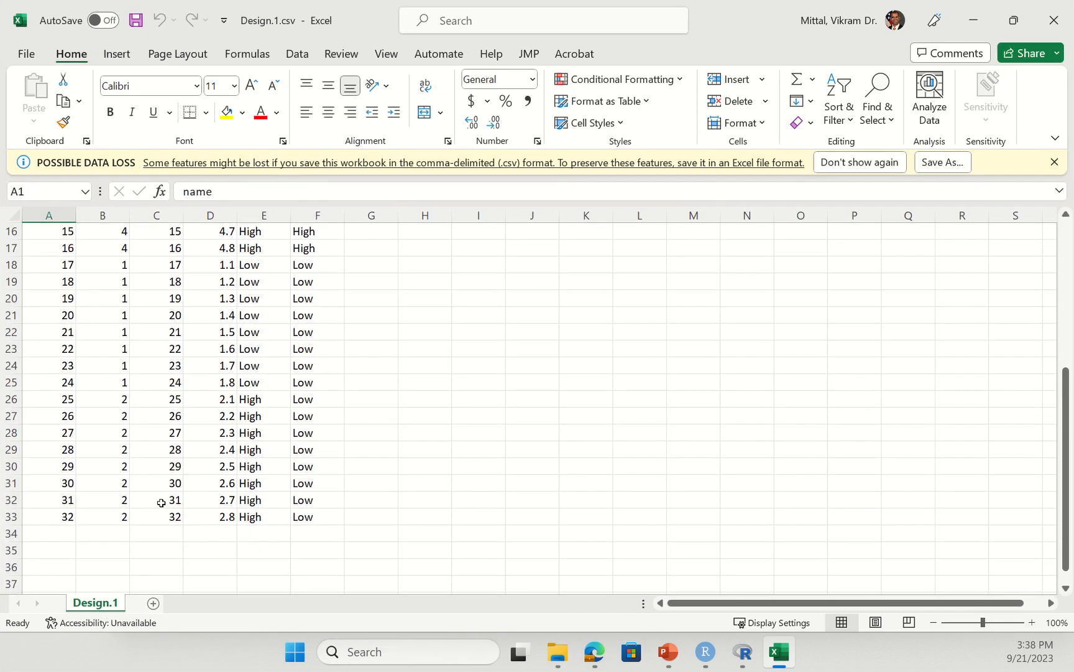
{"action": "scroll", "coordinate": [309, 487], "scroll_direction": "up", "scroll_amount": 5}
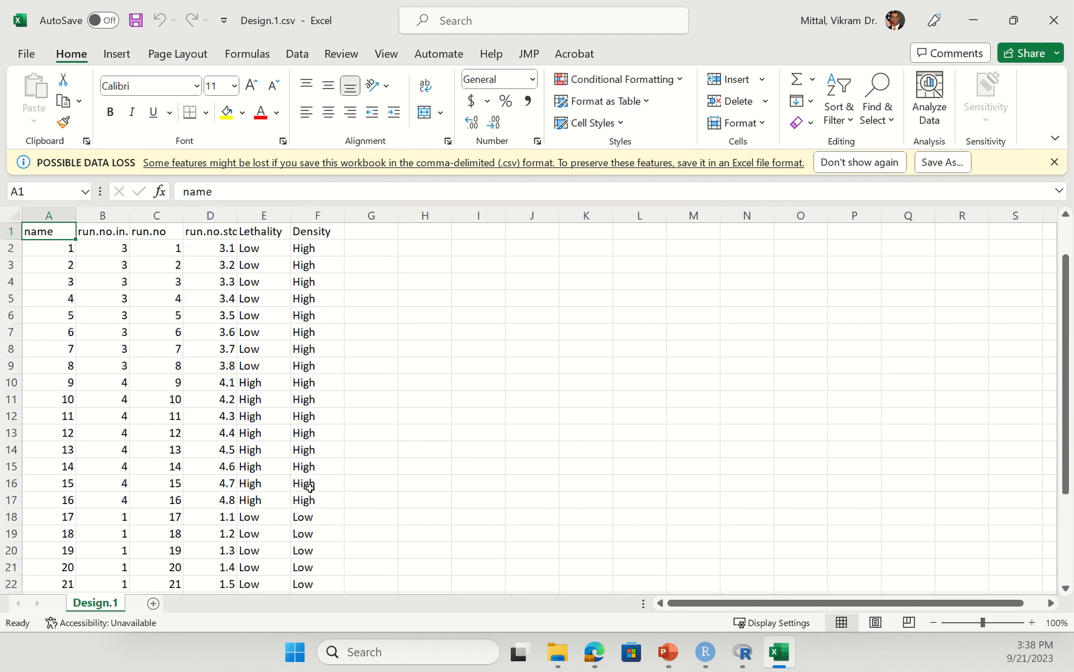
{"action": "left_click", "coordinate": [352, 232]}
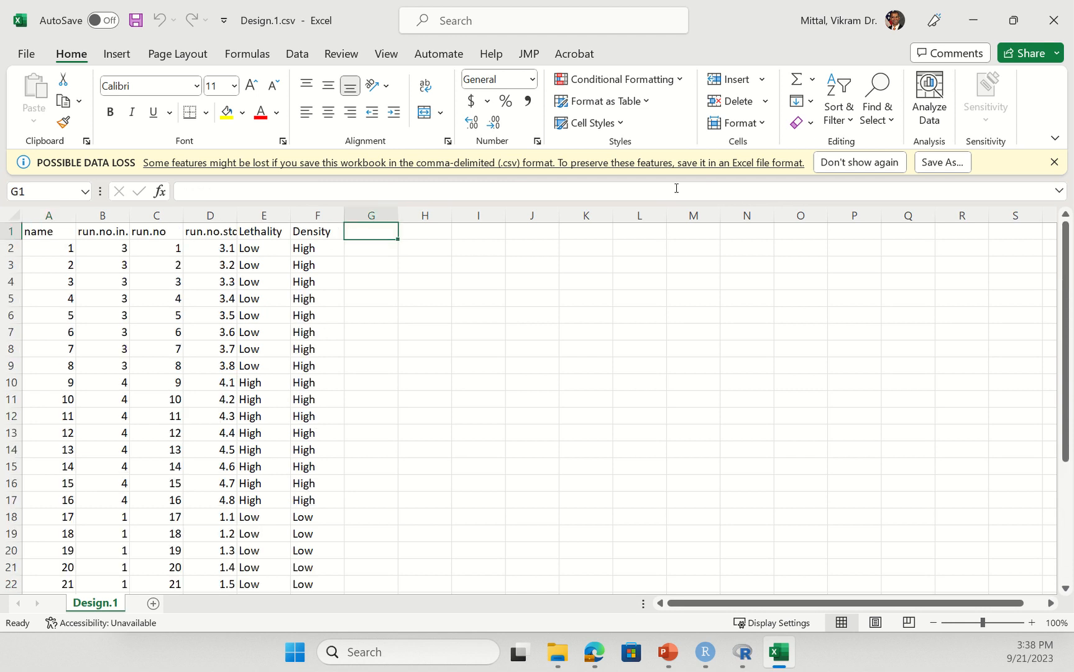
{"action": "type", "text": "T"}
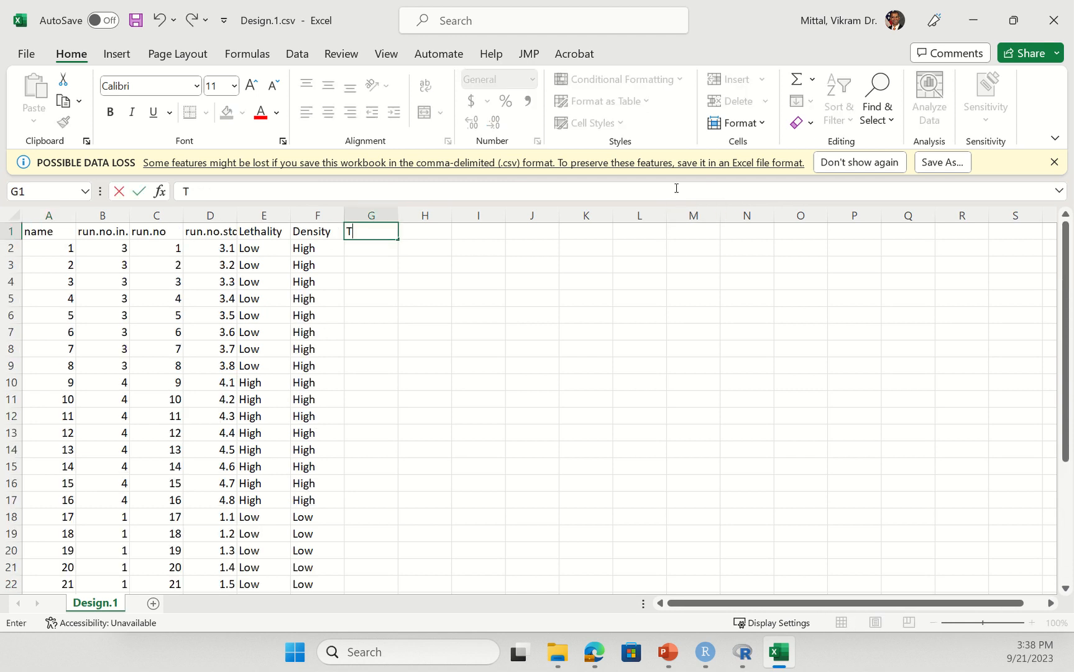
{"action": "type", "text": "Transverse"}
{"action": "type", "text": "lTime"}
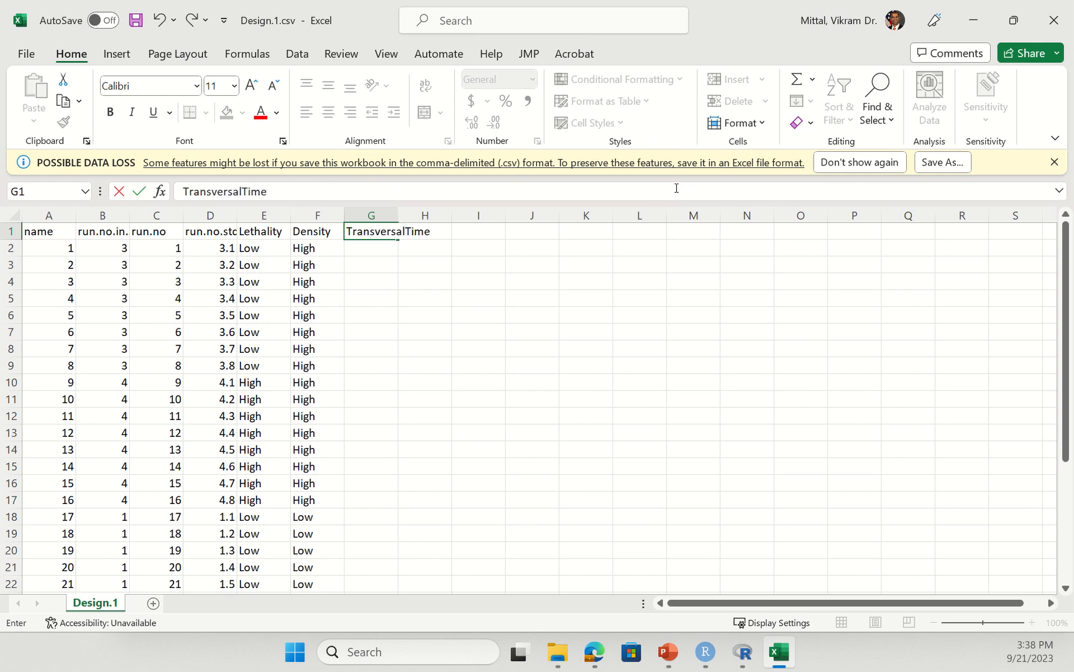
{"action": "key", "text": "Return"}
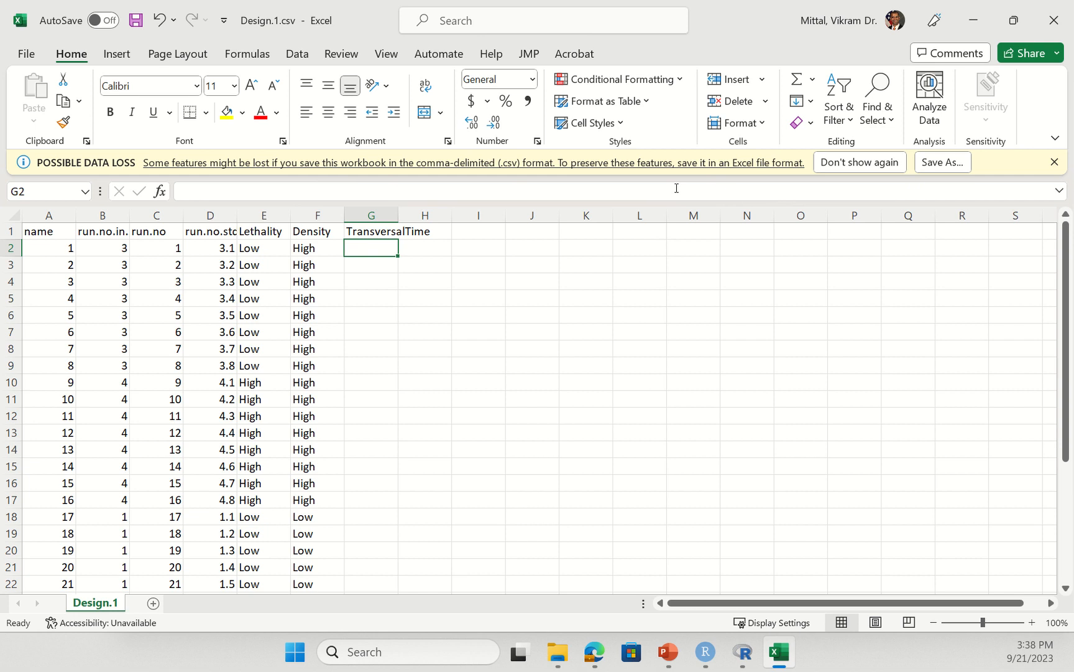
- Enter responses for runs 1–8: 137, 129, 120, 125, 127, 127, 140, 146
{"action": "type", "text": "137"}
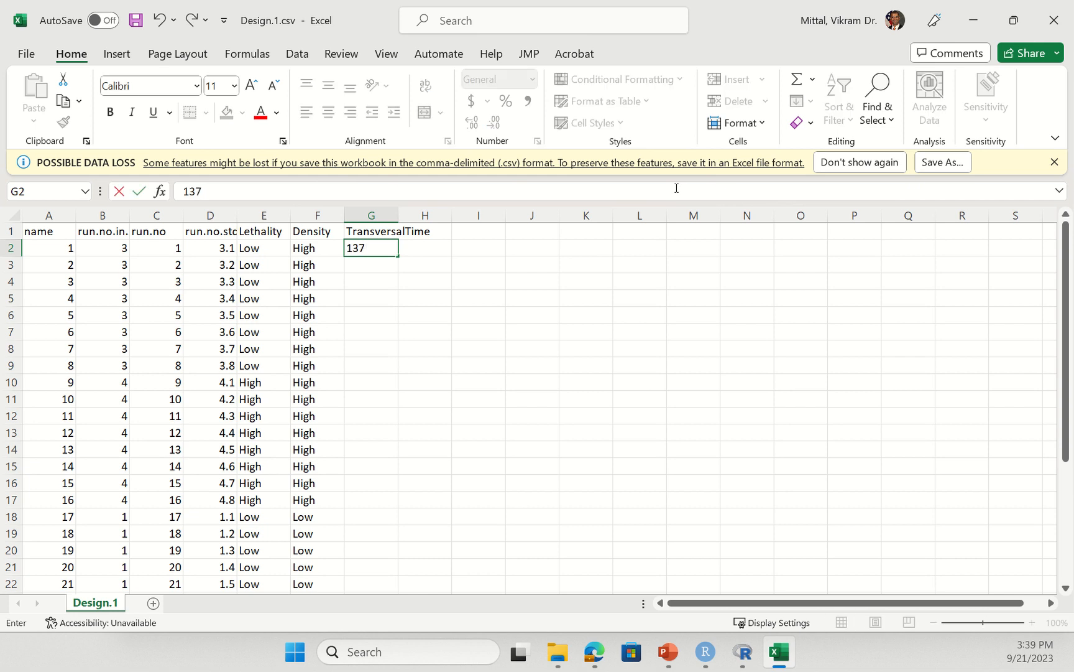
{"action": "key", "text": "Return"}
{"action": "type", "text": "129"}
{"action": "key", "text": "Return"}
{"action": "type", "text": "120"}
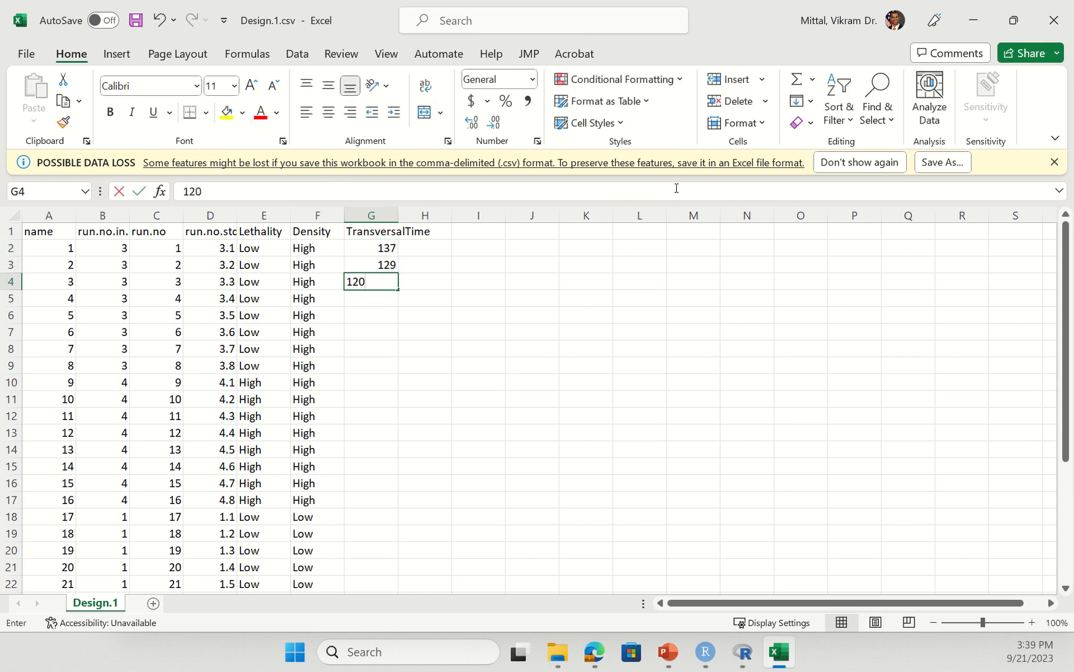
{"action": "key", "text": "Return"}
{"action": "type", "text": "125"}
{"action": "key", "text": "Return"}
{"action": "type", "text": "127"}
{"action": "key", "text": "Return"}
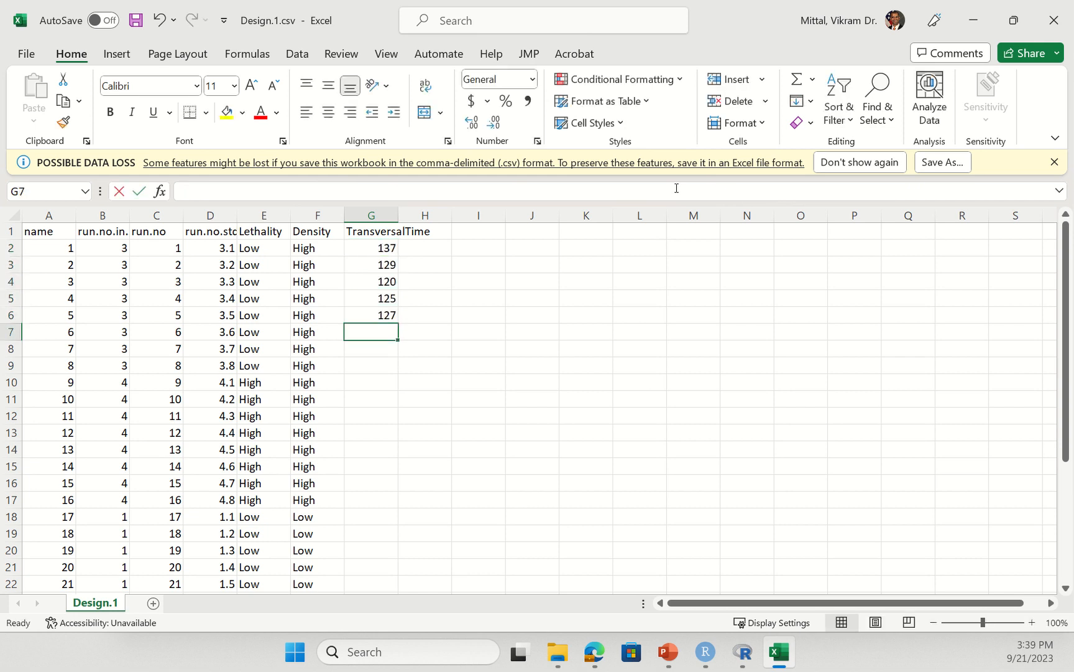
{"action": "type", "text": "127"}
{"action": "key", "text": "Return"}
{"action": "type", "text": "140"}
{"action": "key", "text": "Return"}
{"action": "type", "text": "146"}
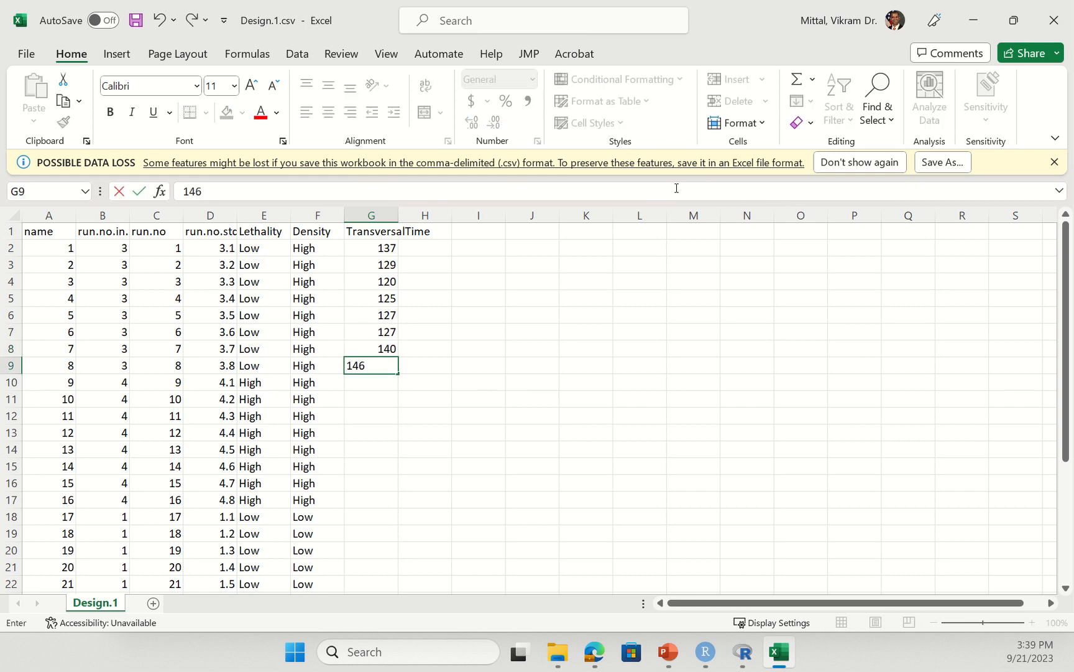
{"action": "key", "text": "Return"}
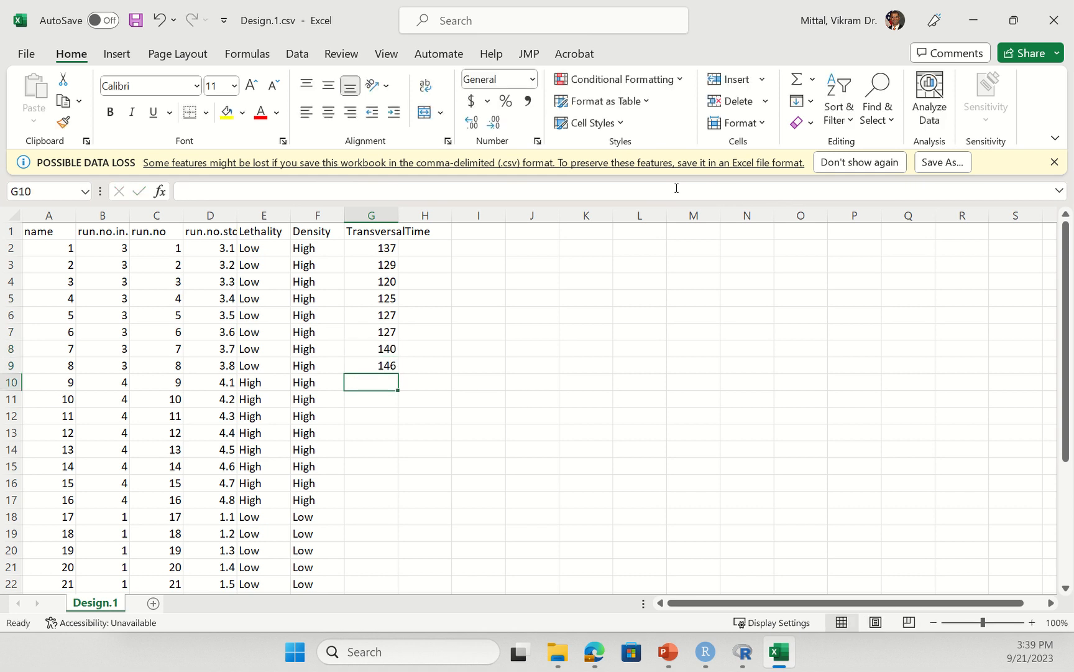
- Enter responses for runs 9–16: 161, 114, 108, 106, 110, 130, 153, 140
{"action": "type", "text": "16"}
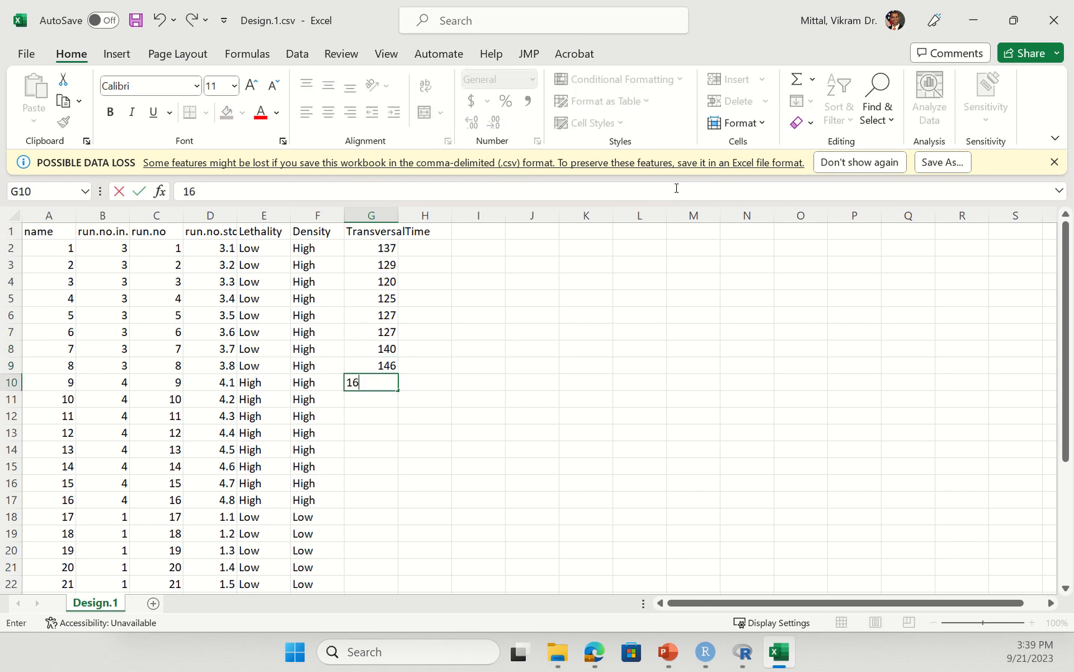
{"action": "type", "text": "1"}
{"action": "key", "text": "Return"}
{"action": "type", "text": "114"}
{"action": "key", "text": "Return"}
{"action": "type", "text": "108"}
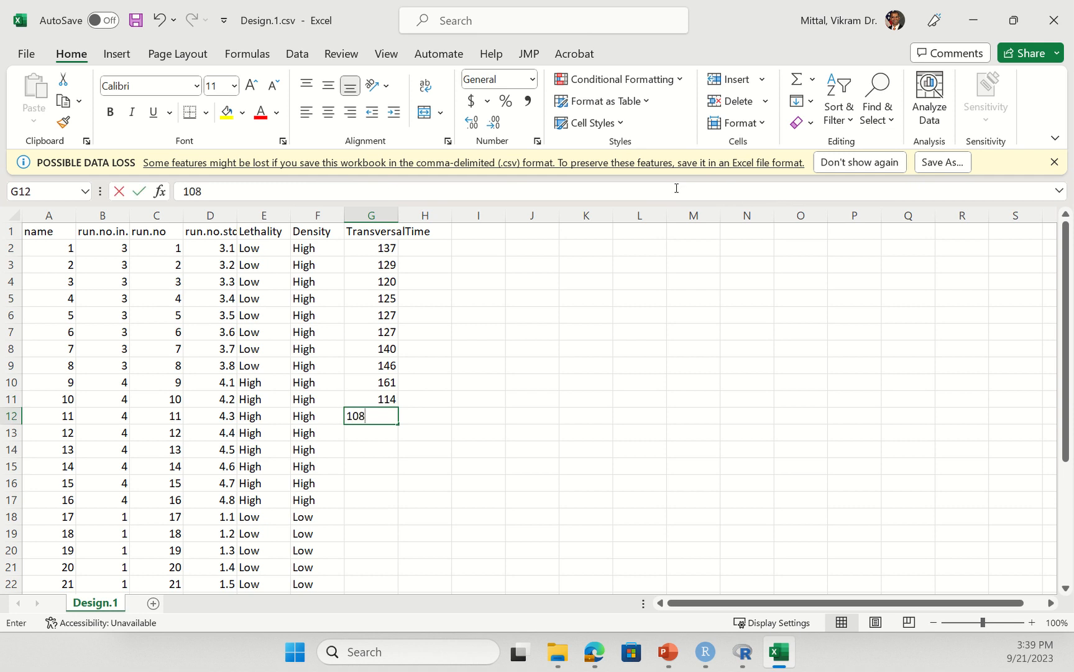
{"action": "key", "text": "Return"}
{"action": "type", "text": "106"}
{"action": "key", "text": "Return"}
{"action": "type", "text": "110"}
{"action": "key", "text": "Return"}
{"action": "type", "text": "1"}
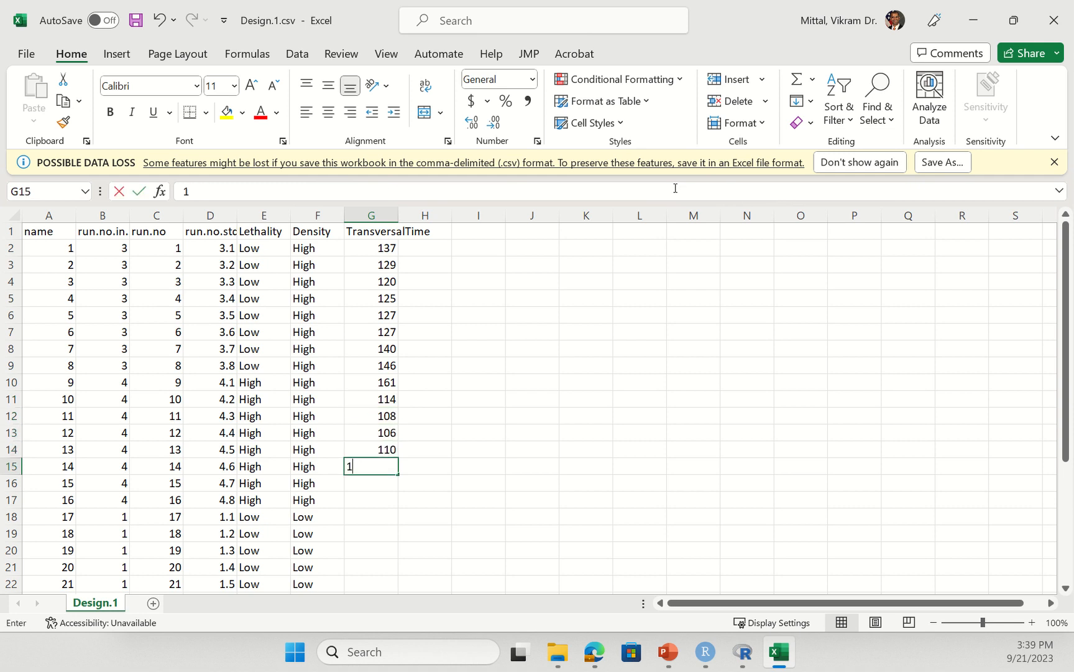
{"action": "type", "text": "30"}
{"action": "key", "text": "Return"}
{"action": "type", "text": "153"}
{"action": "key", "text": "Return"}
{"action": "type", "text": "140"}
{"action": "key", "text": "Return"}
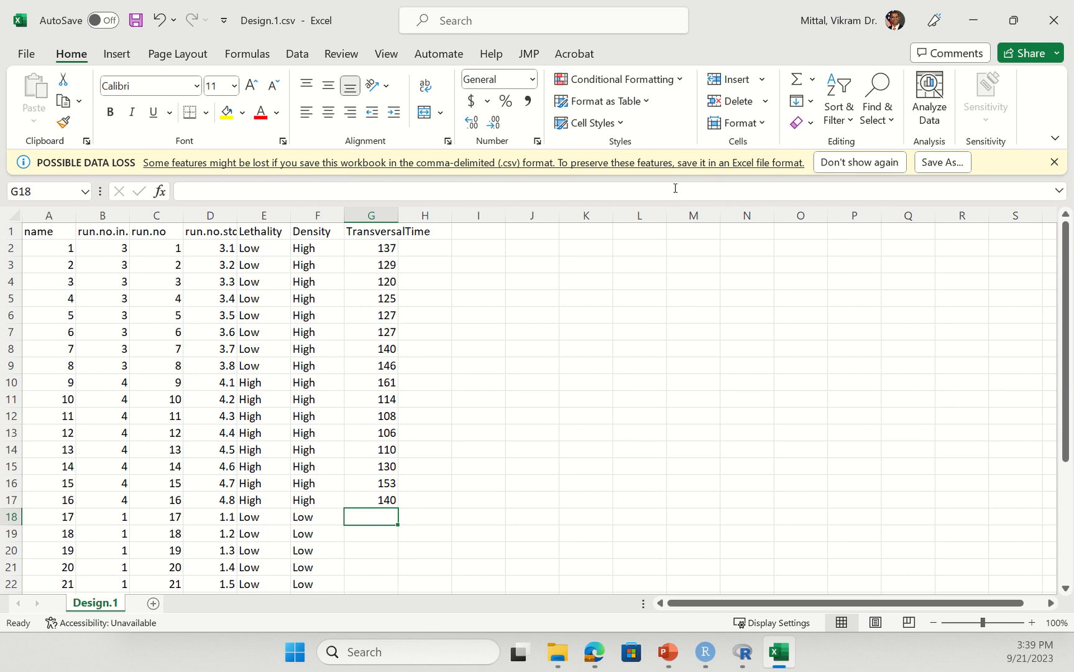
- Enter responses for runs 17–24: 91, 82, 94, 98, 77, 121, 76, 94
{"action": "type", "text": "91"}
{"action": "key", "text": "Return"}
{"action": "type", "text": "82"}
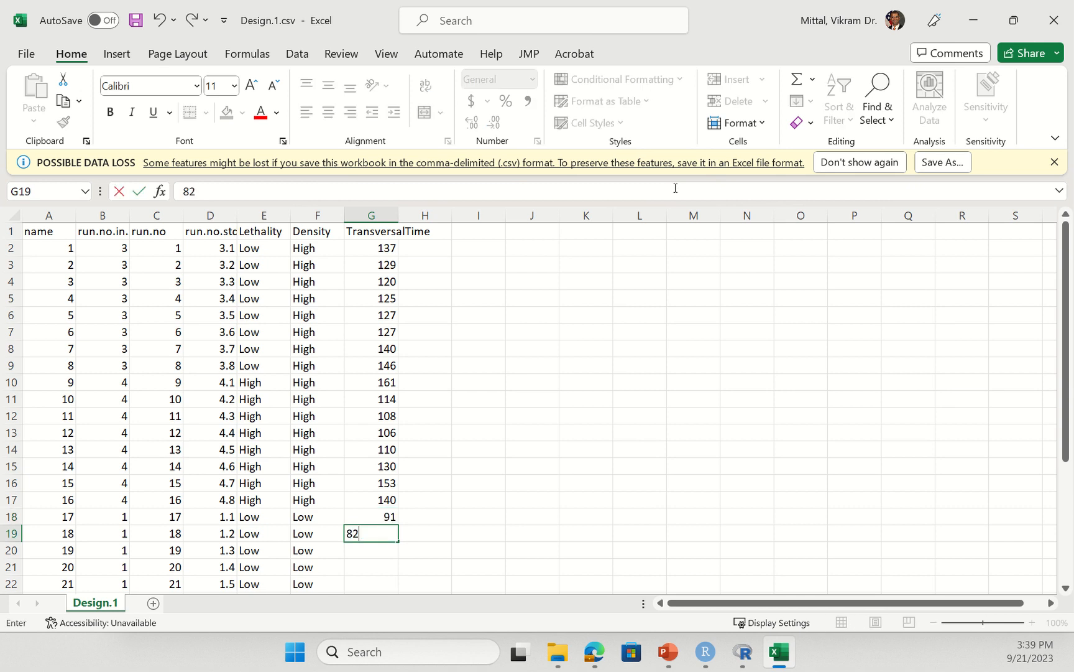
{"action": "key", "text": "Return"}
{"action": "type", "text": "94"}
{"action": "key", "text": "Return"}
{"action": "type", "text": "98"}
{"action": "key", "text": "Return"}
{"action": "type", "text": "77"}
{"action": "key", "text": "Return"}
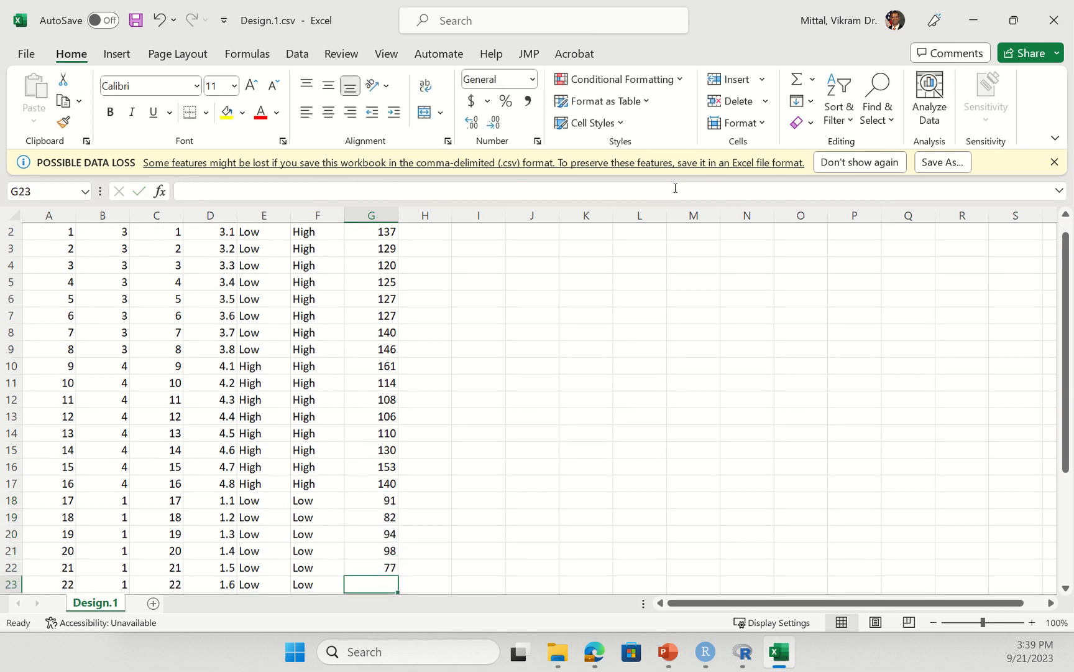
{"action": "type", "text": "121"}
{"action": "key", "text": "Return"}
{"action": "type", "text": "76"}
{"action": "key", "text": "Return"}
{"action": "type", "text": "94"}
{"action": "key", "text": "Return"}
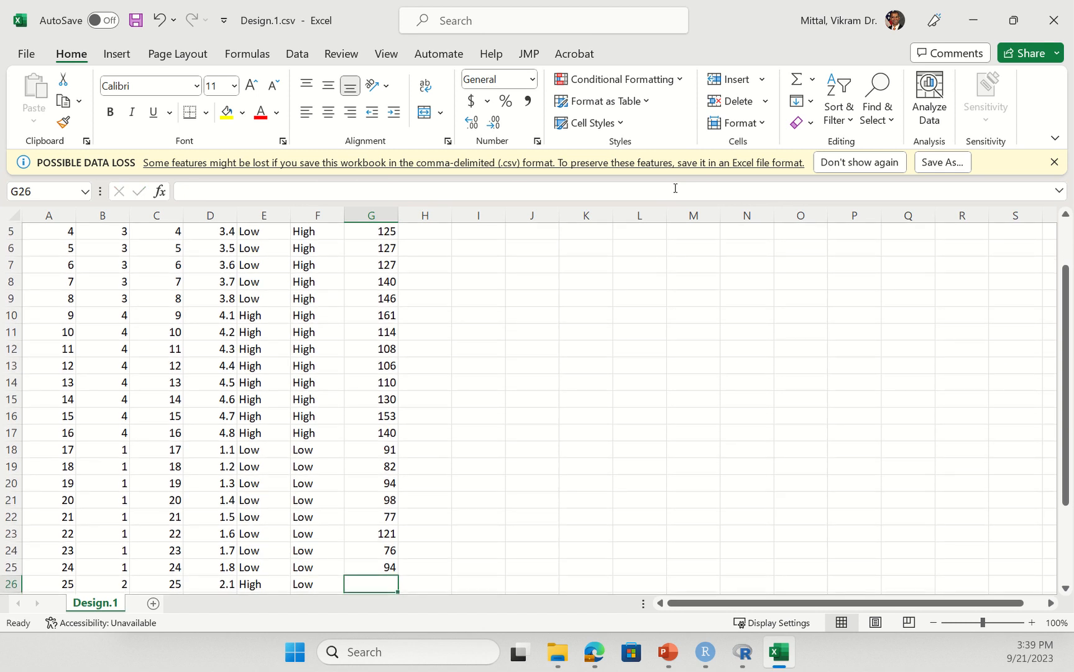
- Enter the remaining responses through the last run, starting with 104 and ending with 89
{"action": "type", "text": "104"}
{"action": "key", "text": "Return"}
{"action": "type", "text": "109"}
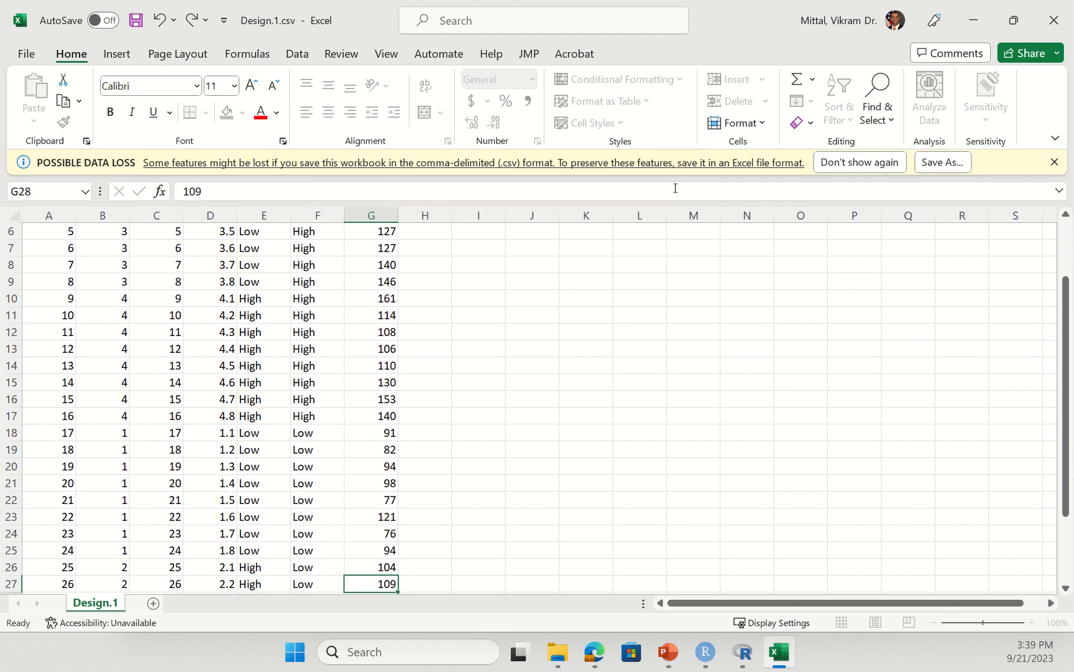
{"action": "type", "text": "91"}
{"action": "key", "text": "Return"}
{"action": "type", "text": "83"}
{"action": "key", "text": "Return"}
{"action": "type", "text": "10"}
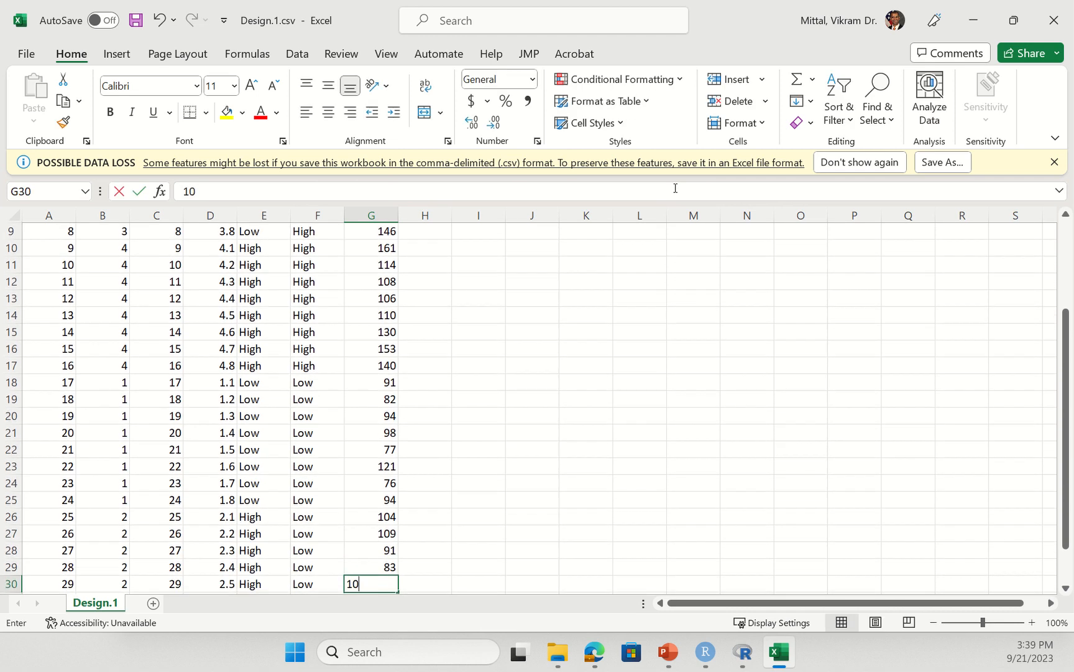
{"action": "type", "text": "3"}
{"action": "key", "text": "Return"}
{"action": "type", "text": "123"}
{"action": "key", "text": "Return"}
{"action": "type", "text": "106"}
{"action": "key", "text": "Return"}
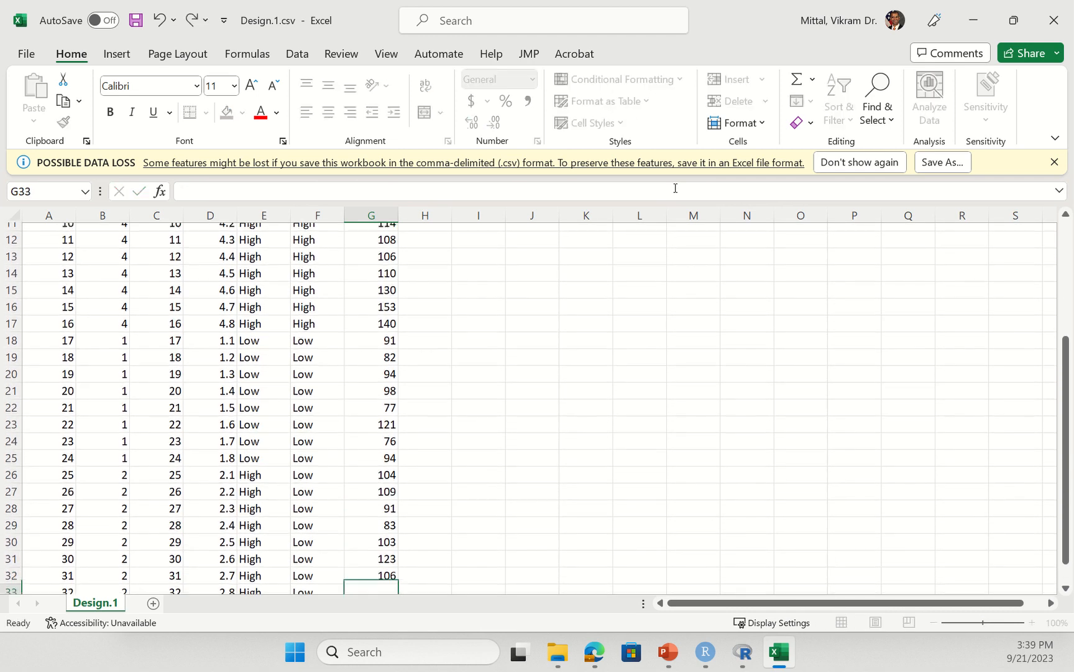
{"action": "type", "text": "89"}
{"action": "key", "text": "Return"}
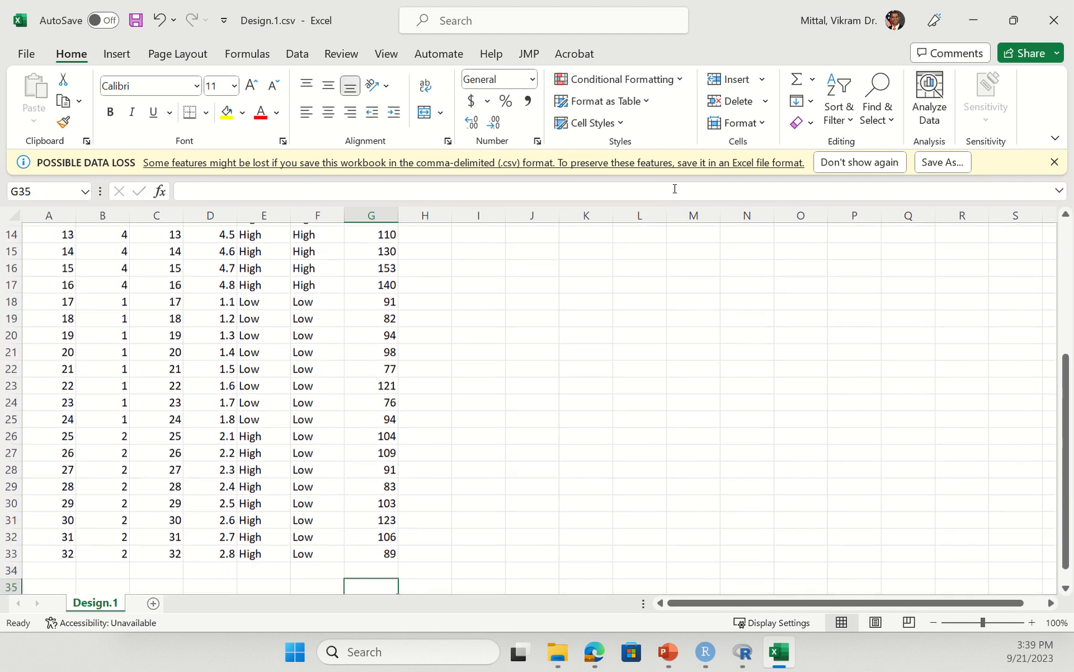
- Save Design.1.csv with the new responses and close Excel
{"action": "key", "text": "ctrl+Home"}
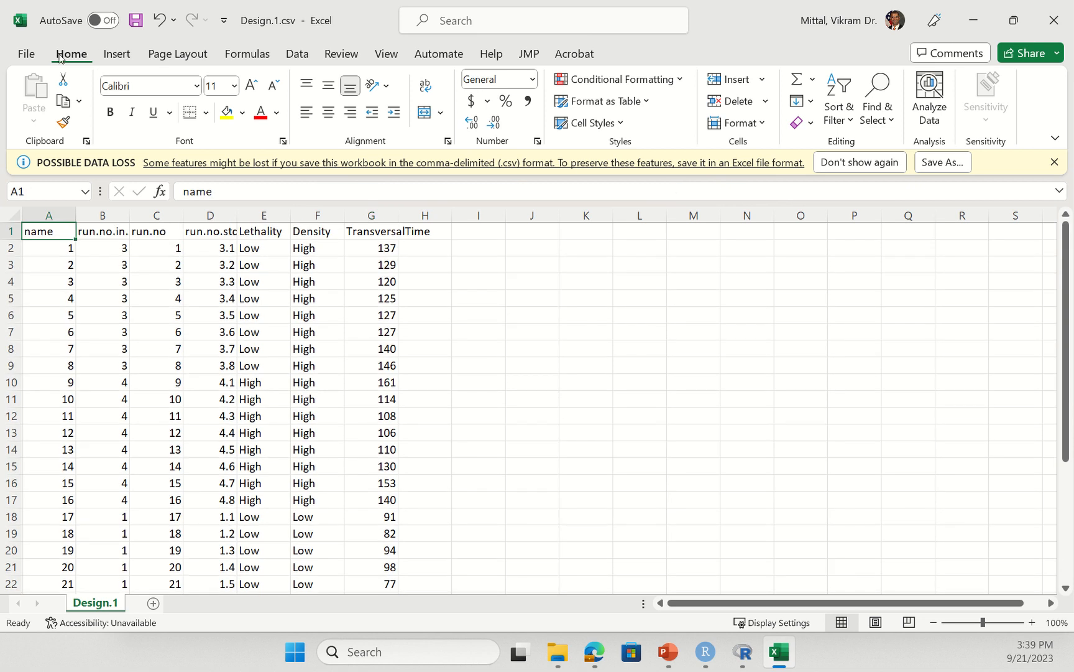
{"action": "left_click", "coordinate": [146, 21]}
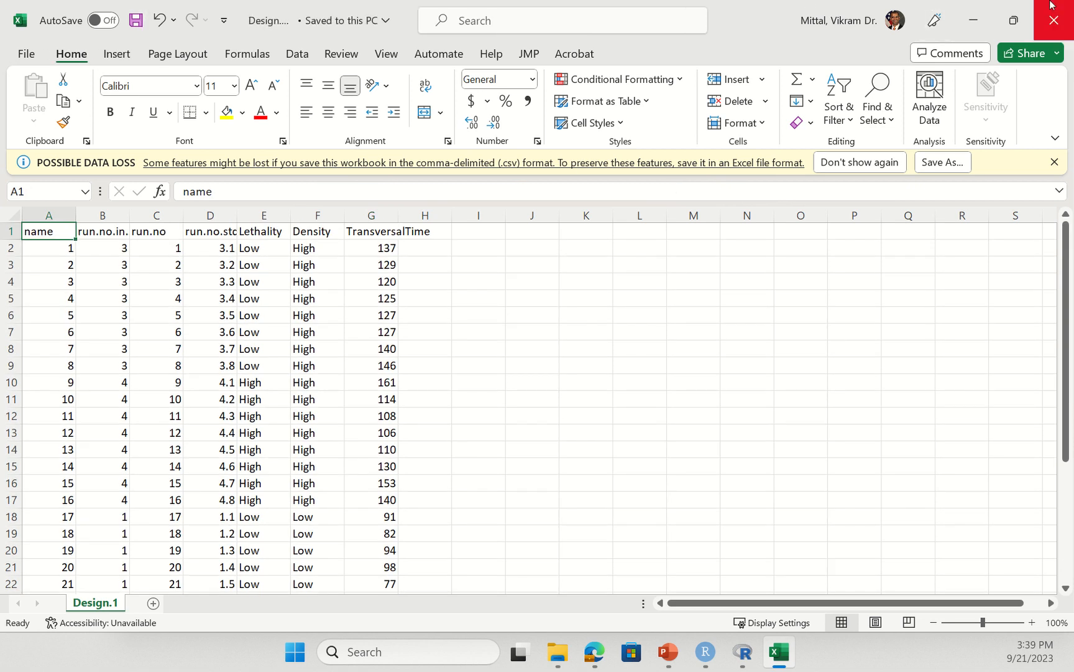
{"action": "left_click", "coordinate": [1054, 20]}
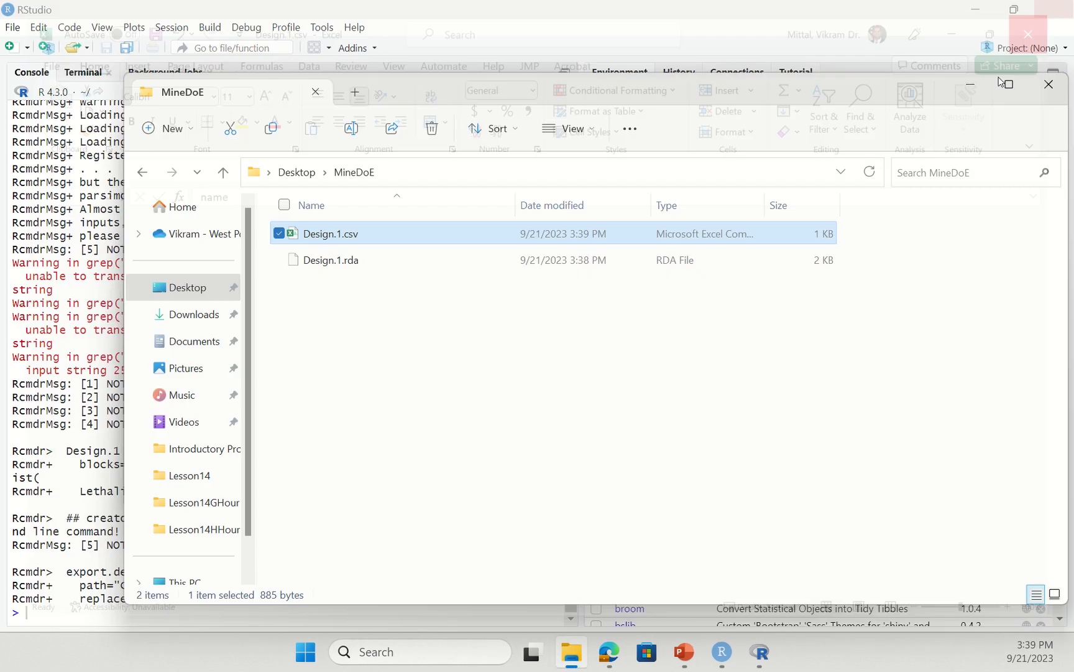
- Return to R Commander and start importing the design with csv responses
{"action": "left_click", "coordinate": [597, 2]}
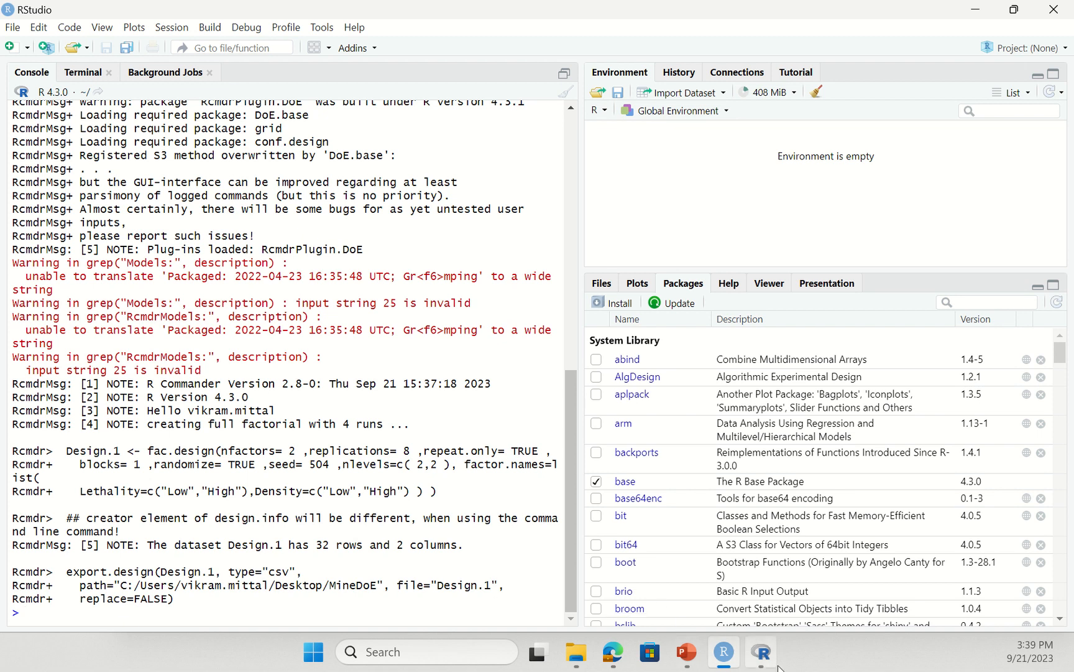
{"action": "left_click", "coordinate": [761, 651]}
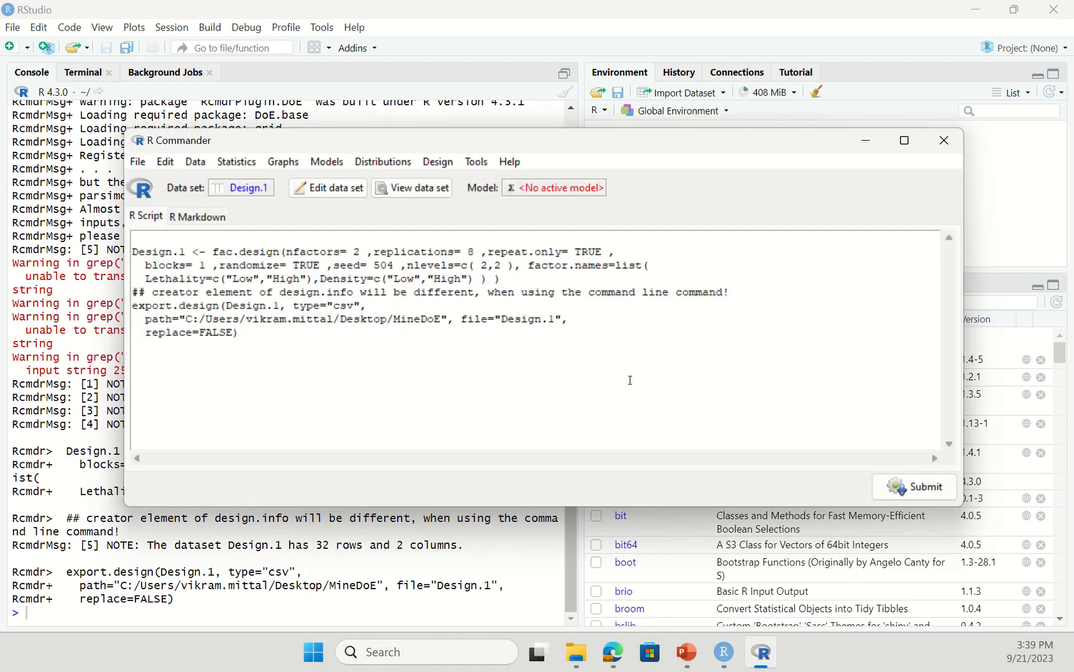
{"action": "left_click", "coordinate": [457, 160]}
{"action": "left_click", "coordinate": [457, 161]}
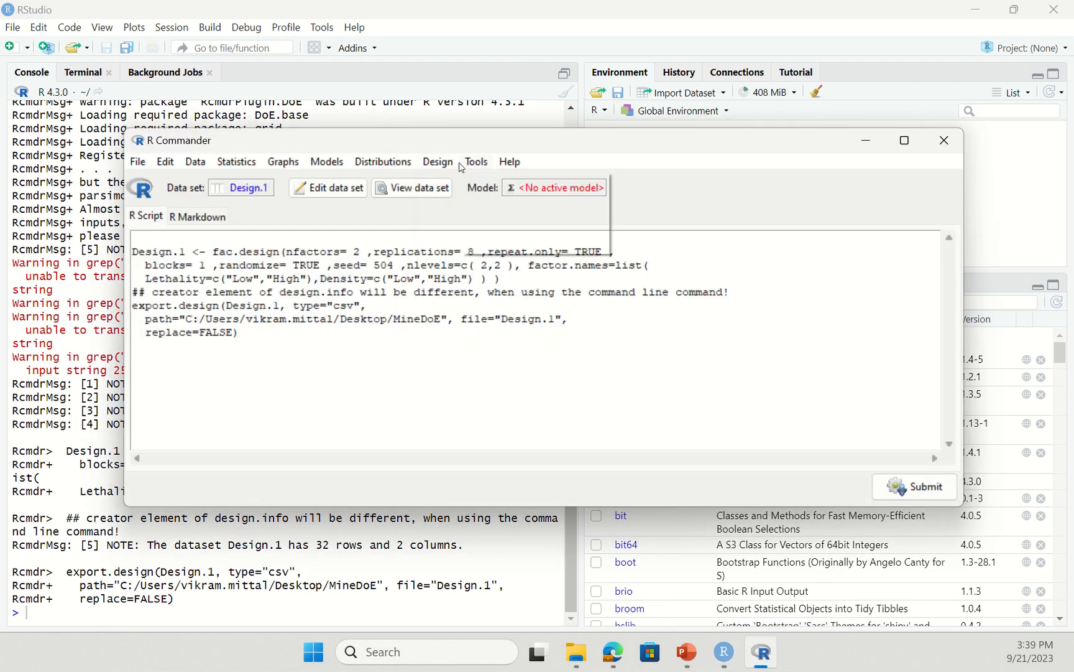
{"action": "left_click", "coordinate": [456, 161]}
{"action": "mouse_move", "coordinate": [461, 180]}
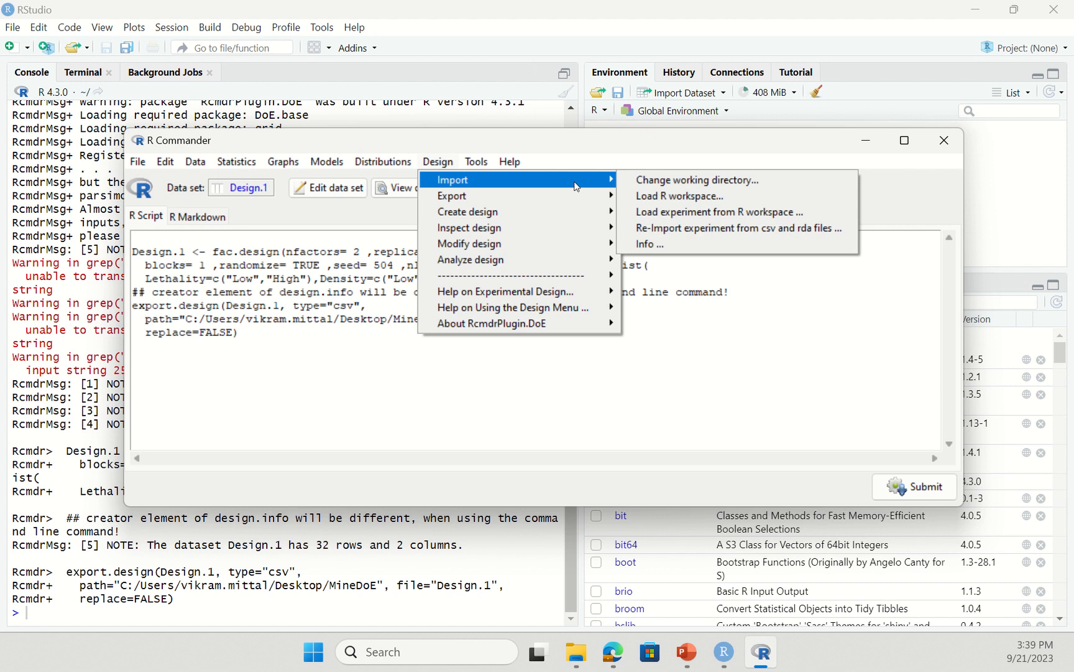
{"action": "left_click", "coordinate": [744, 229]}
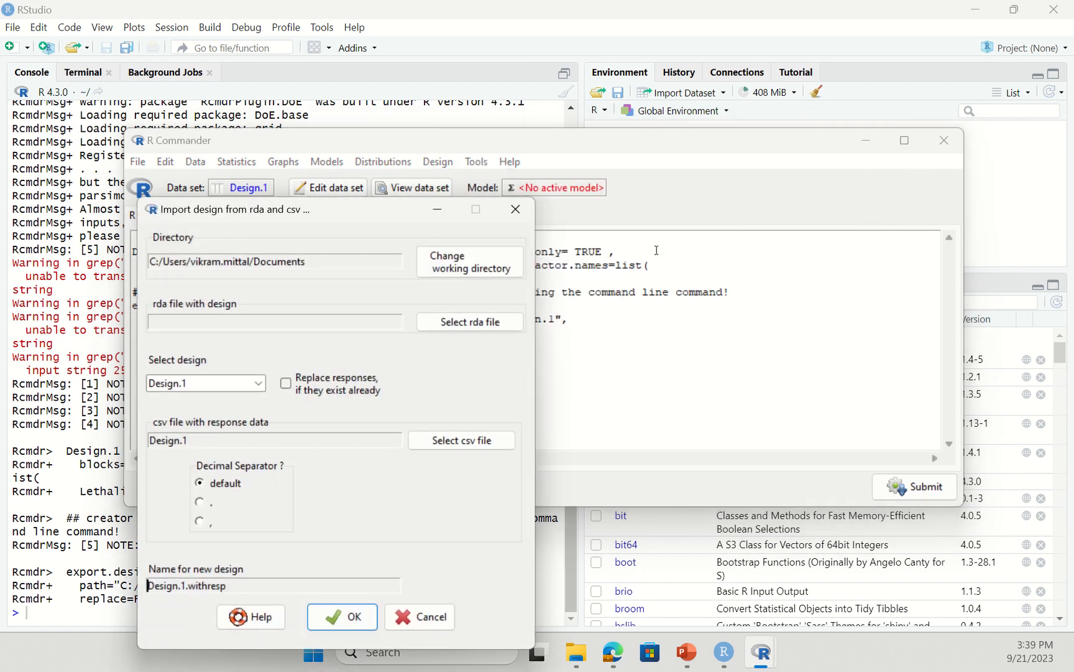
- Import Design.1.rda from MineDoE with responses from Design.1.csv as Design.1.withresp
{"action": "left_click", "coordinate": [445, 275]}
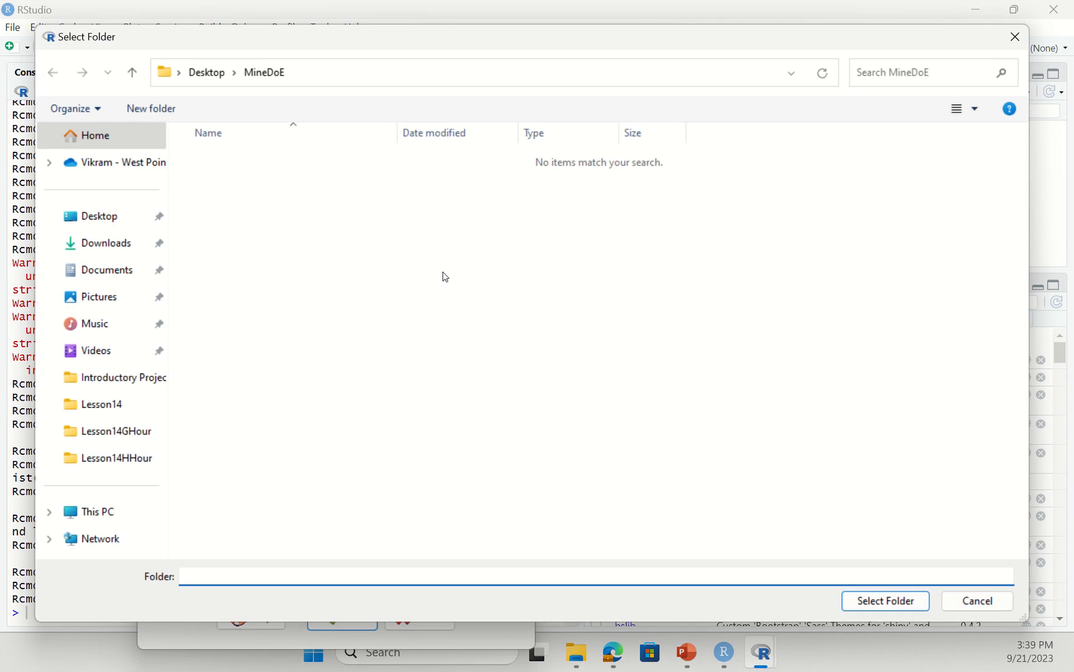
{"action": "left_click", "coordinate": [884, 602]}
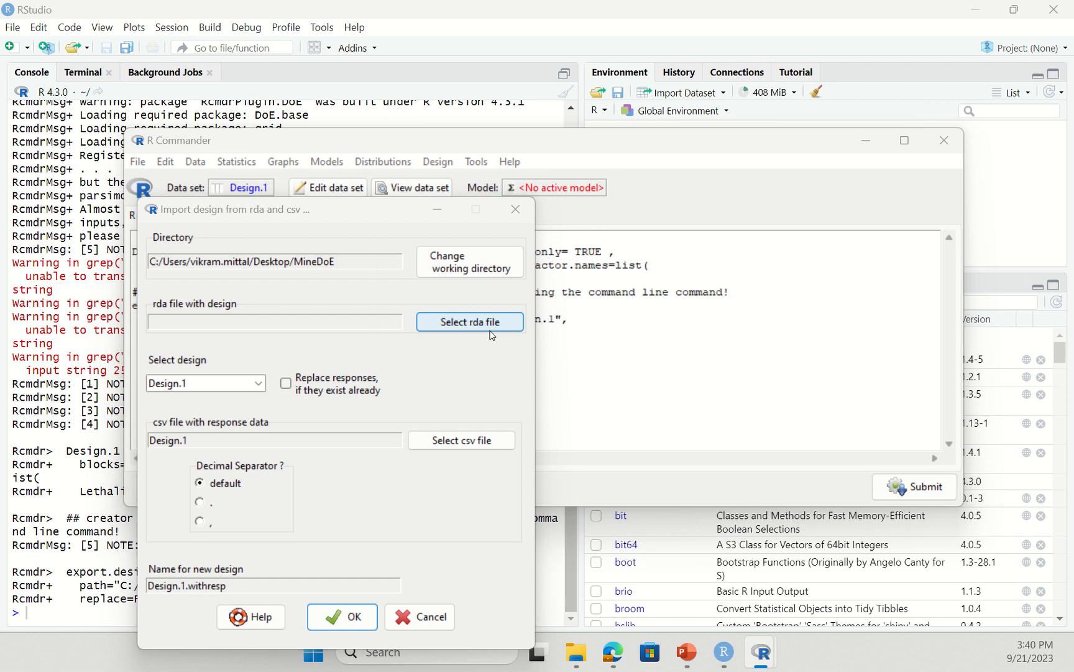
{"action": "left_click", "coordinate": [492, 325]}
{"action": "left_click", "coordinate": [214, 165]}
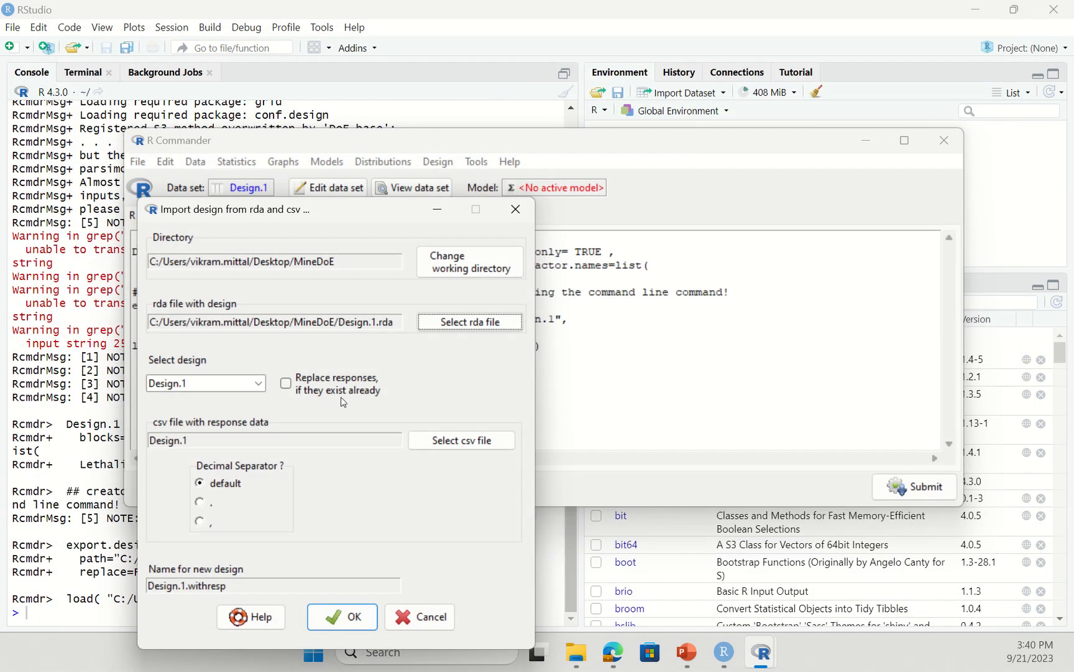
{"action": "left_click", "coordinate": [454, 441]}
{"action": "double_click", "coordinate": [229, 160]}
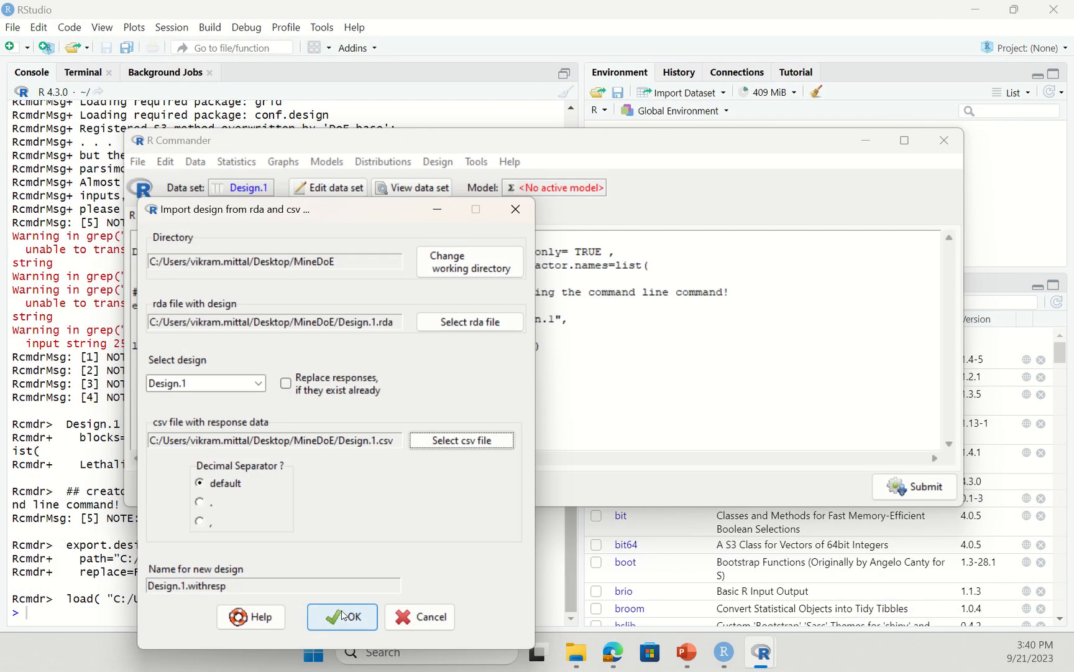
{"action": "left_click", "coordinate": [343, 616]}
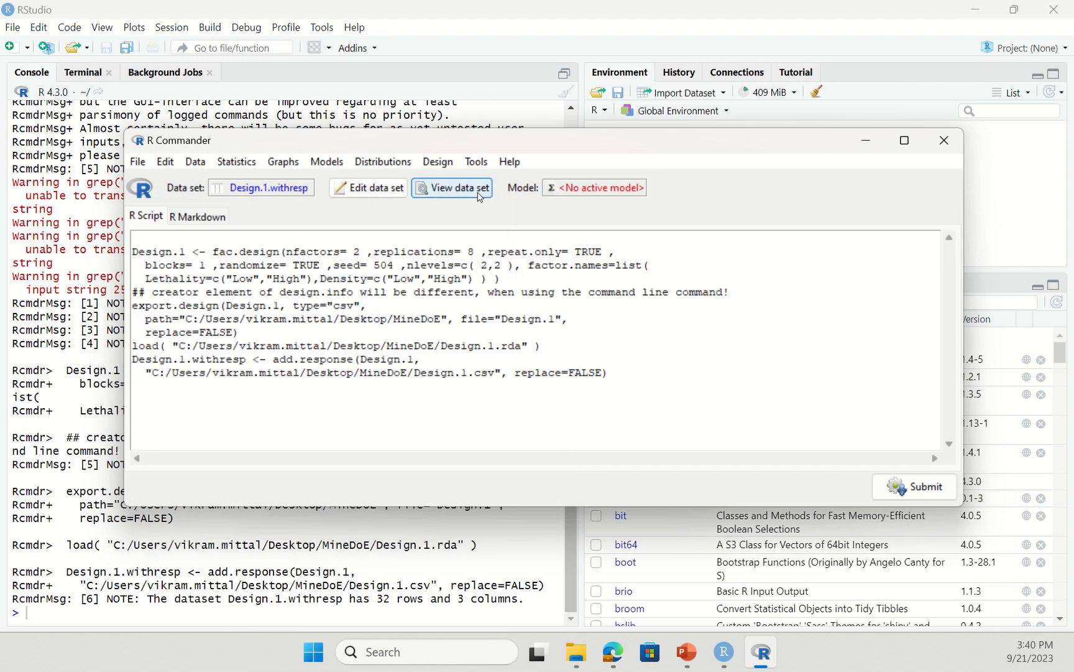
{"action": "left_click", "coordinate": [480, 197]}
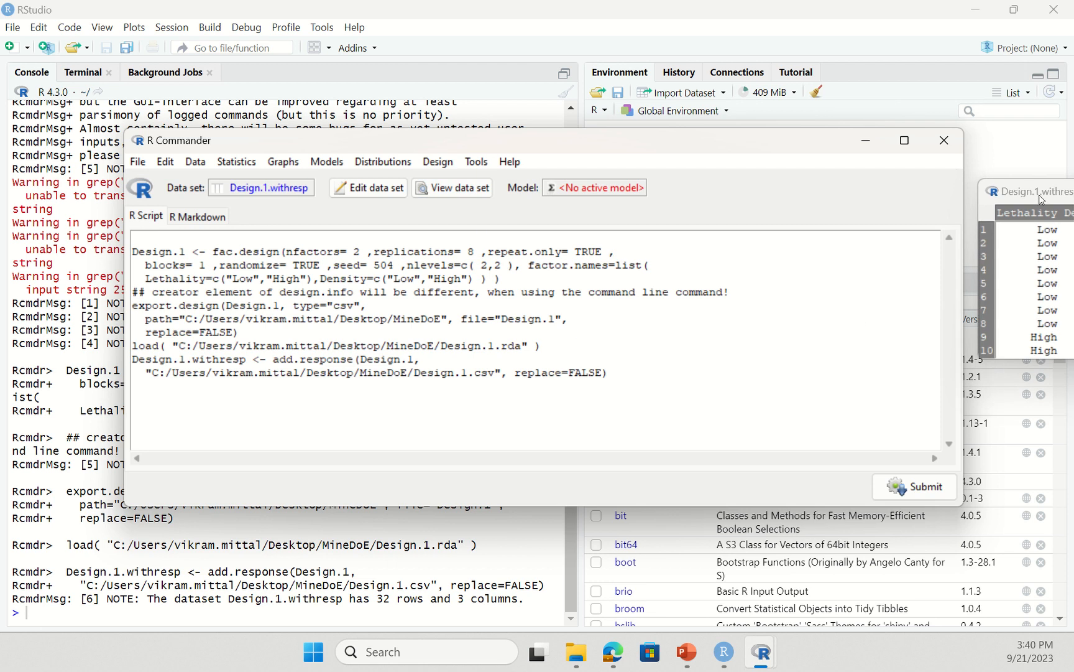
{"action": "left_click_drag", "start_coordinate": [1039, 186], "coordinate": [370, 165]}
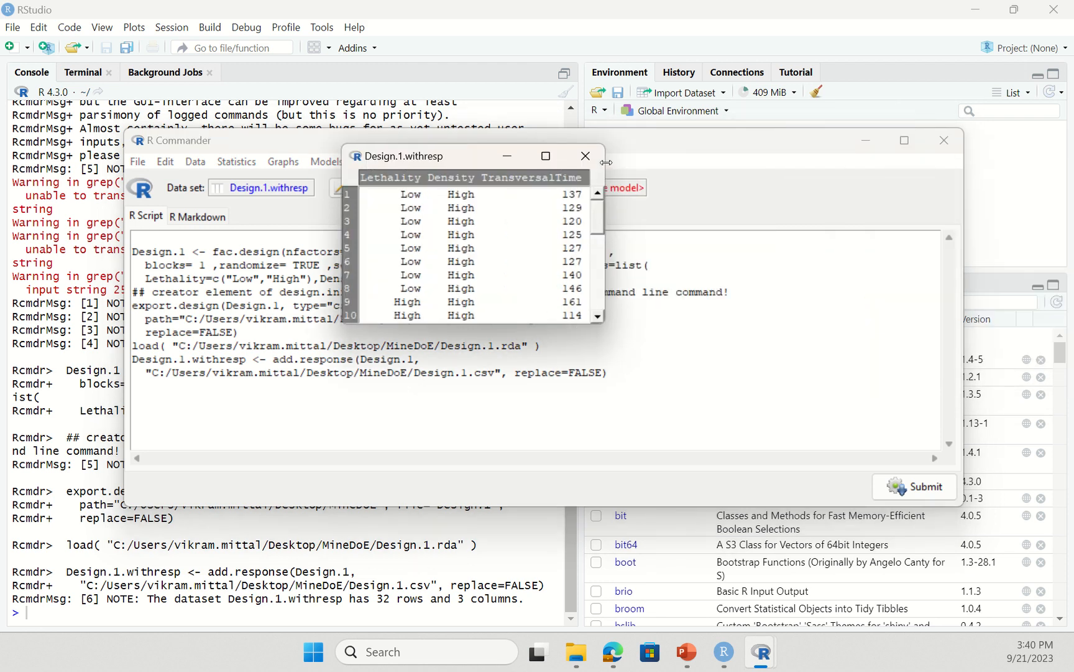
{"action": "left_click", "coordinate": [585, 156]}
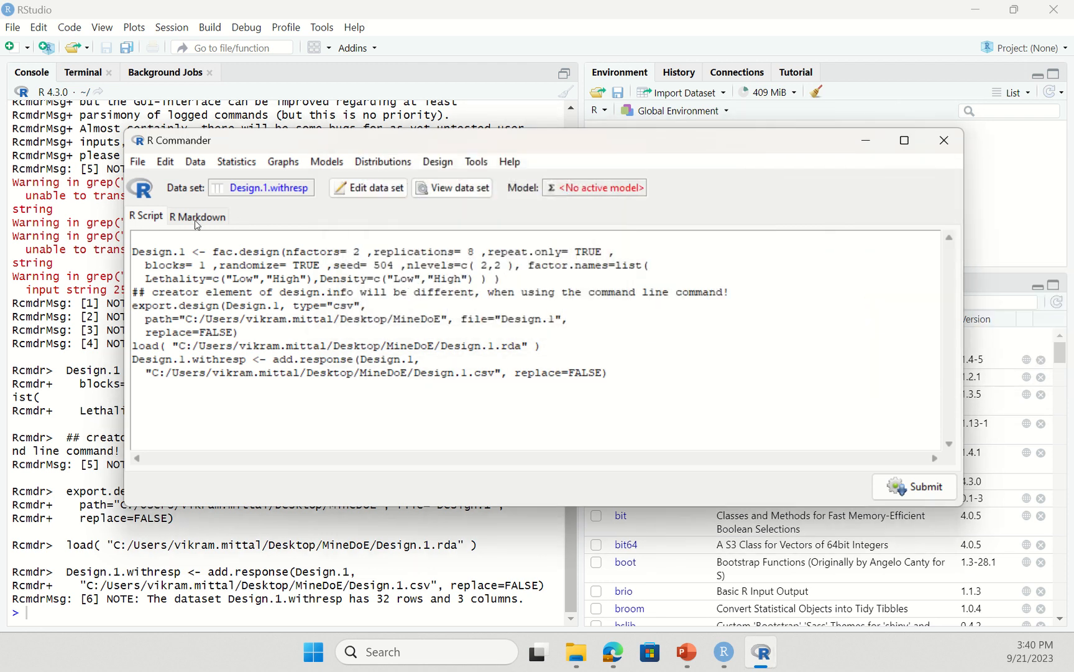
{"action": "left_click", "coordinate": [236, 163]}
- Start a linear model with TransversalTime as response and Density + Lethality as predictors
{"action": "mouse_move", "coordinate": [266, 297]}
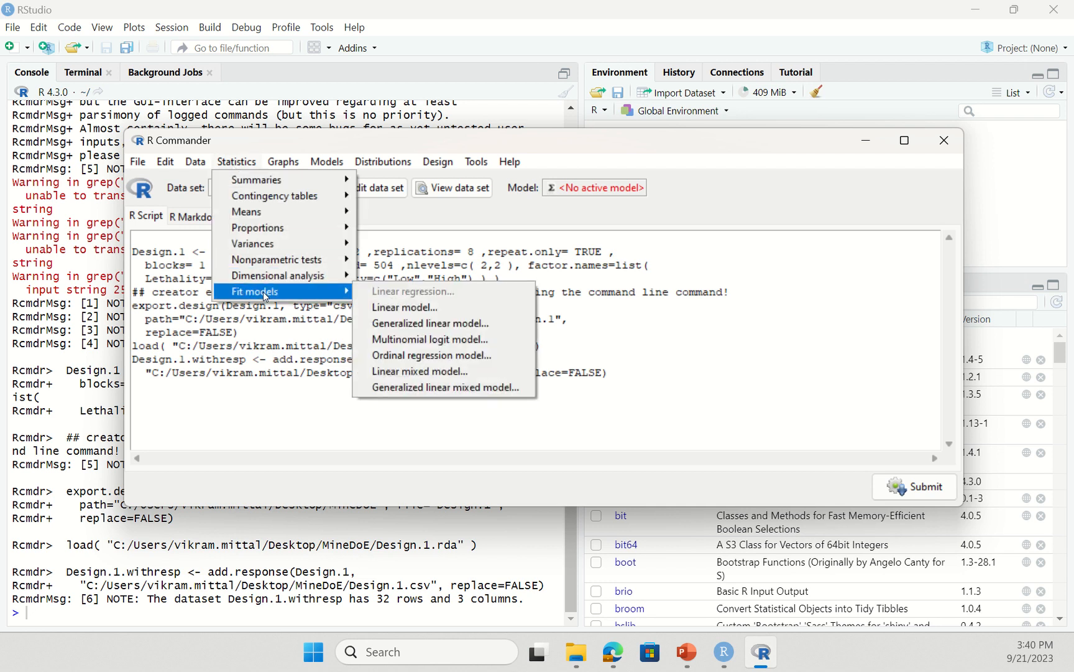
{"action": "left_click", "coordinate": [437, 308]}
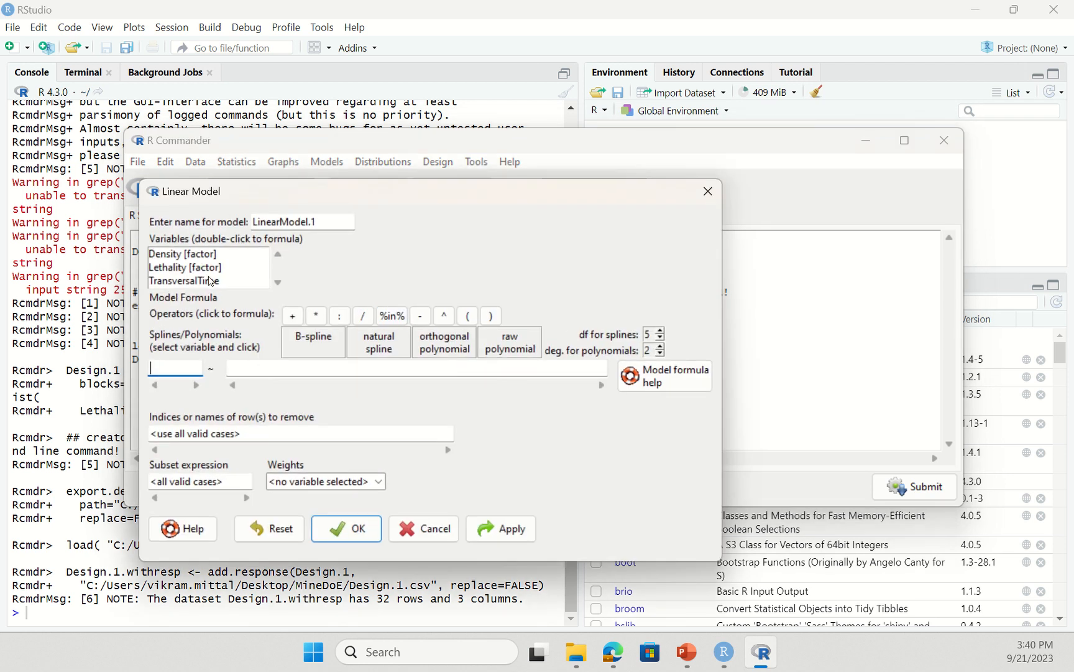
{"action": "double_click", "coordinate": [211, 281]}
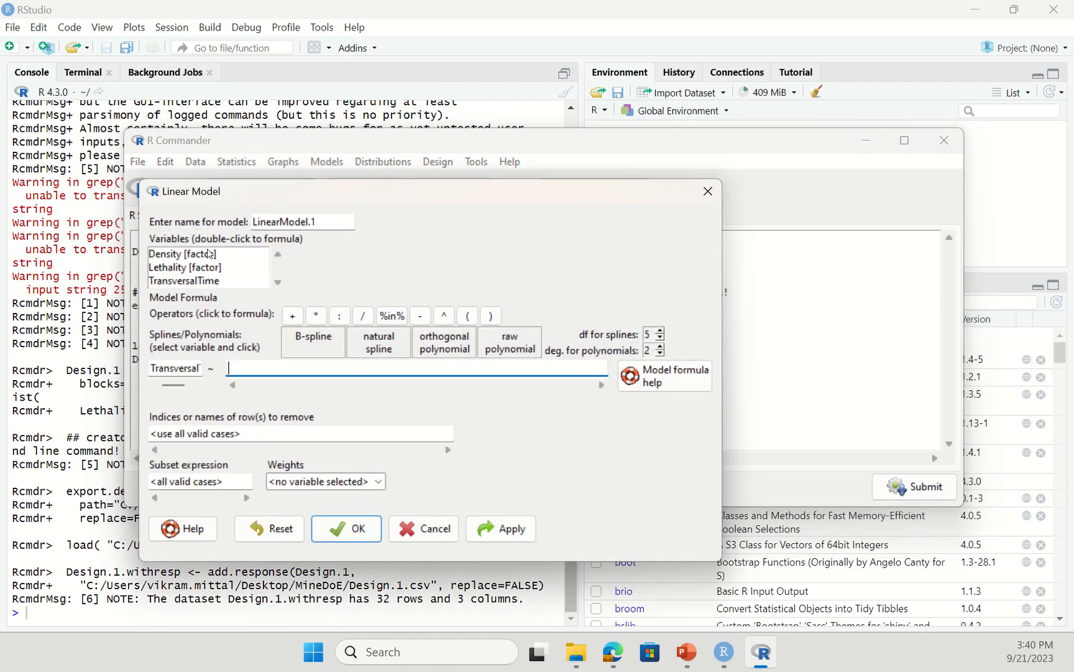
{"action": "double_click", "coordinate": [210, 255]}
{"action": "double_click", "coordinate": [210, 267]}
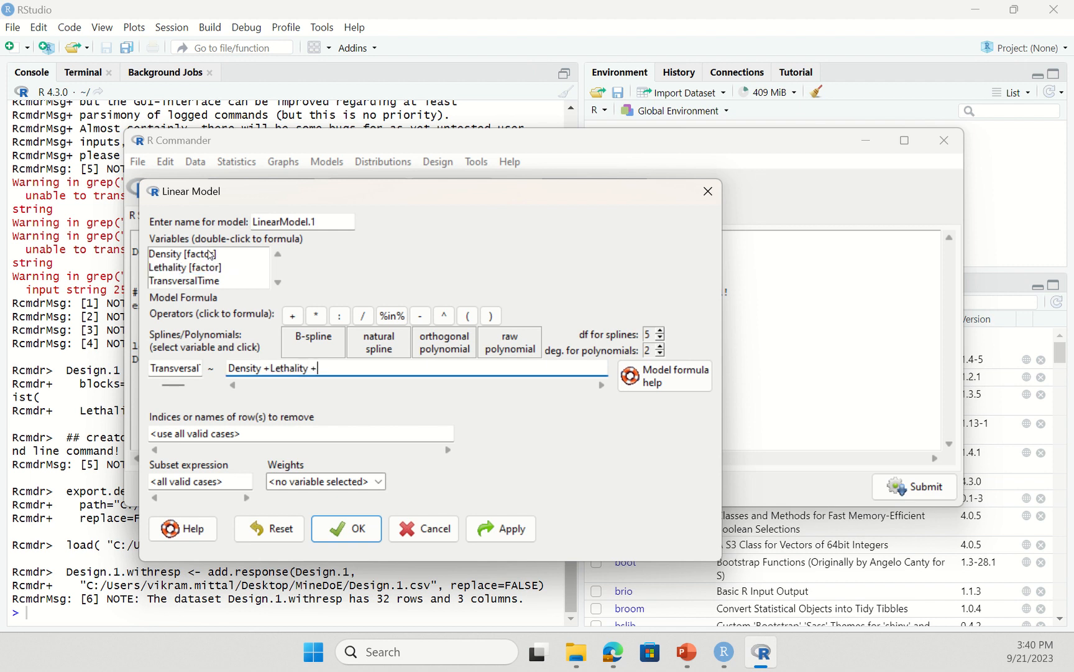
- Add the Density*Lethality interaction term and fit LinearModel.1
{"action": "double_click", "coordinate": [212, 255]}
{"action": "key", "text": "BackSpace"}
{"action": "type", "text": "*"}
{"action": "left_click", "coordinate": [214, 268]}
{"action": "double_click", "coordinate": [215, 268]}
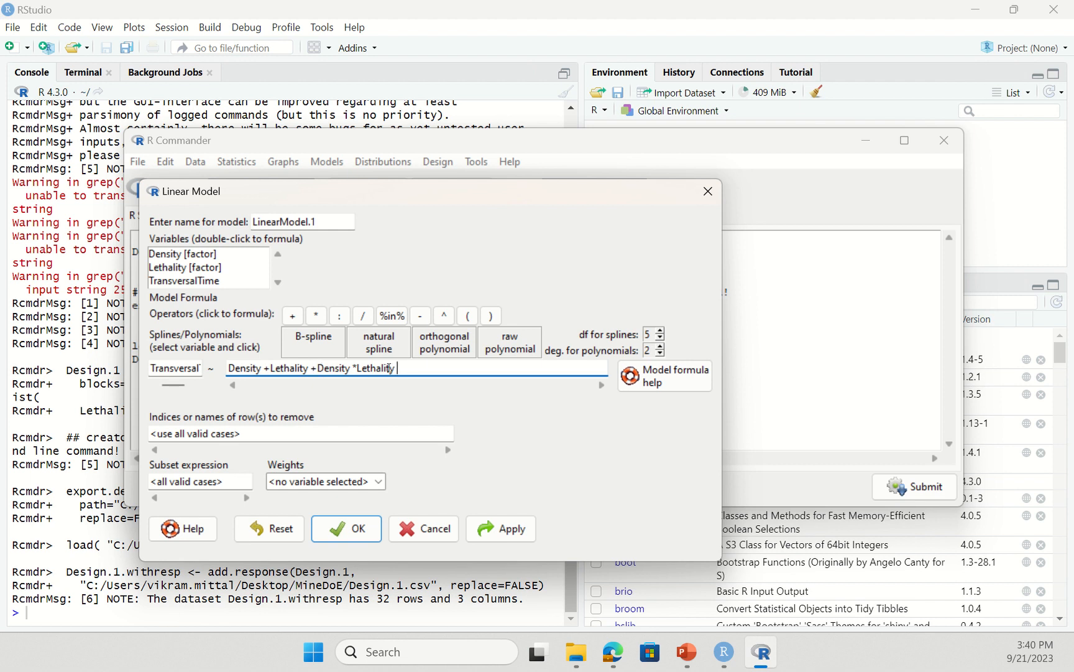
{"action": "left_click", "coordinate": [338, 529]}
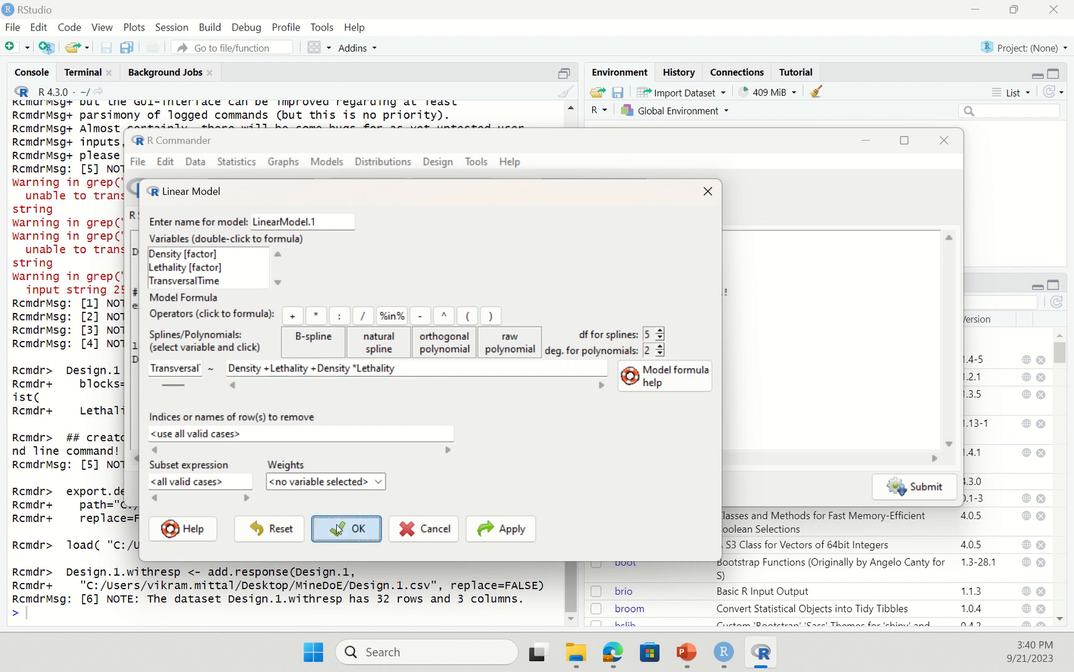
{"action": "left_click", "coordinate": [295, 520]}
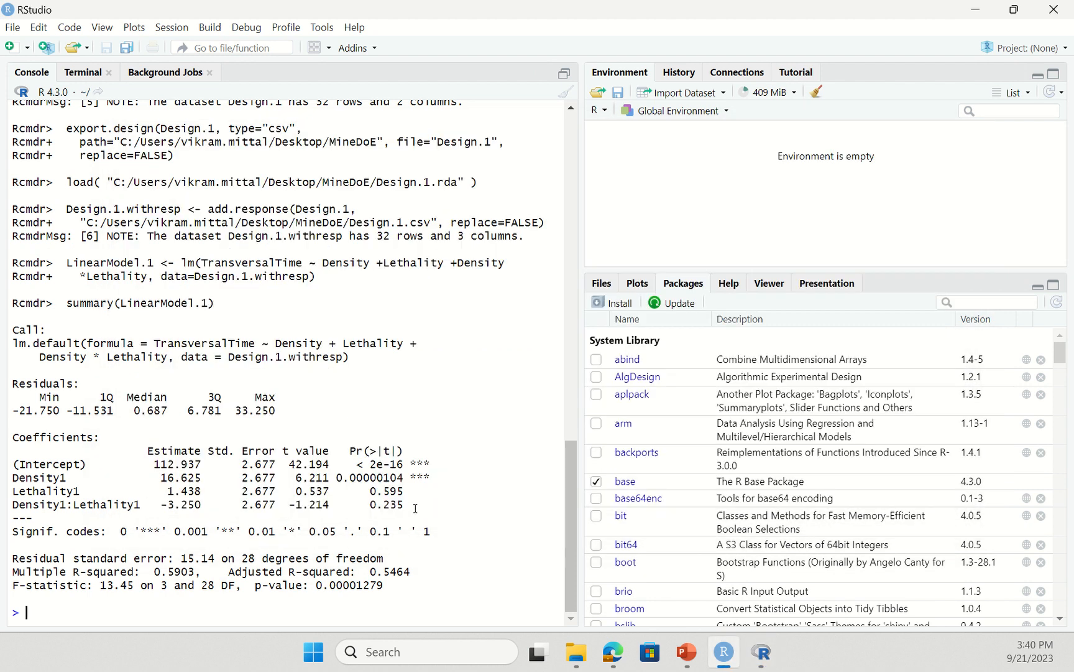
- Review the four coefficient rows of the LinearModel.1 summary, then return to R Commander
{"action": "left_click_drag", "start_coordinate": [416, 508], "coordinate": [21, 457]}
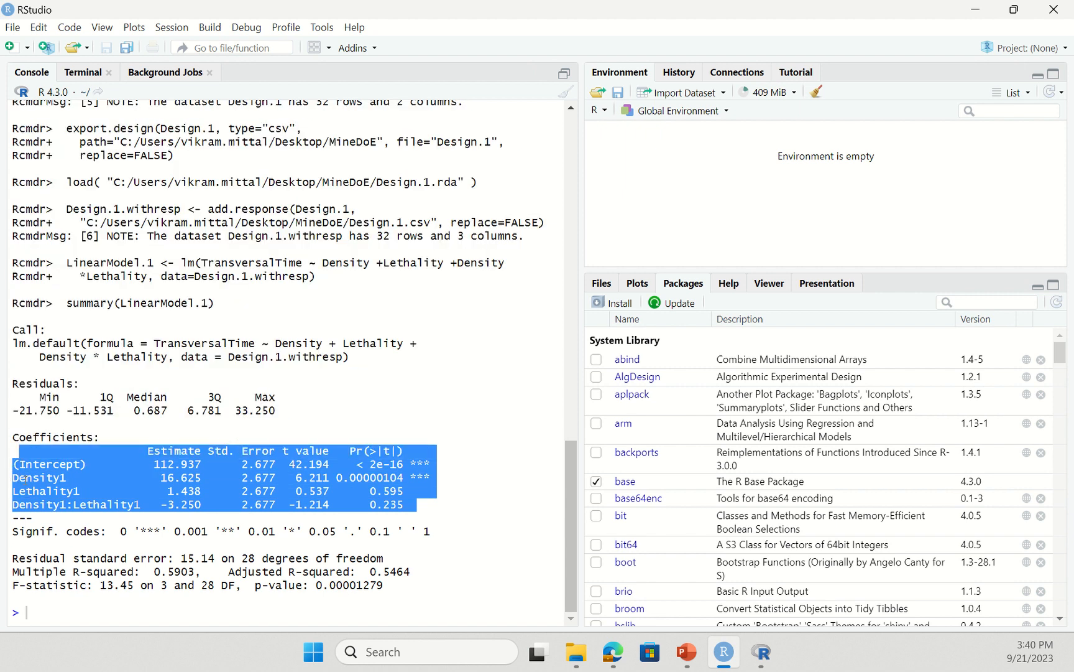
{"action": "left_click", "coordinate": [26, 478]}
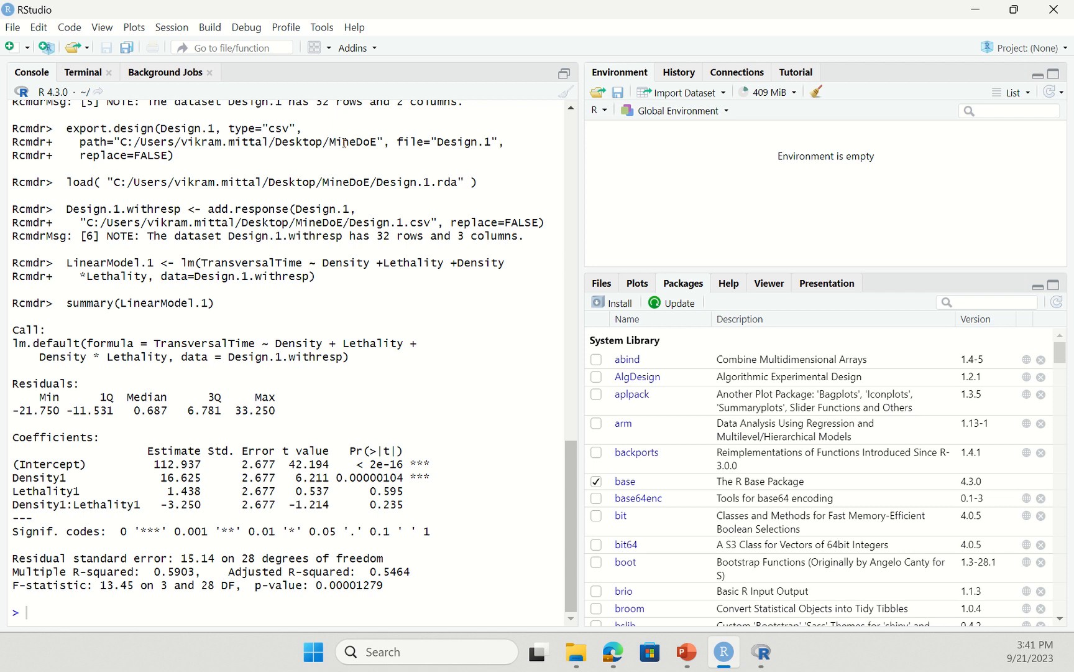
{"action": "left_click", "coordinate": [761, 651]}
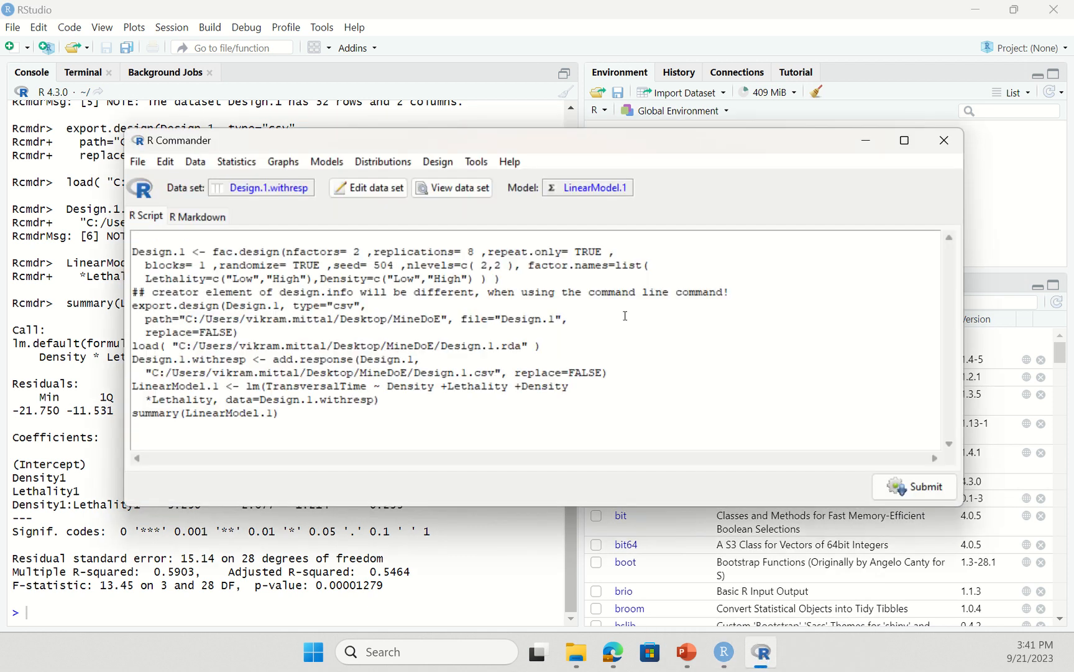
- Draw the 2-level main-effects plot of TransversalTime for factors Lethality and Density
{"action": "left_click", "coordinate": [437, 163]}
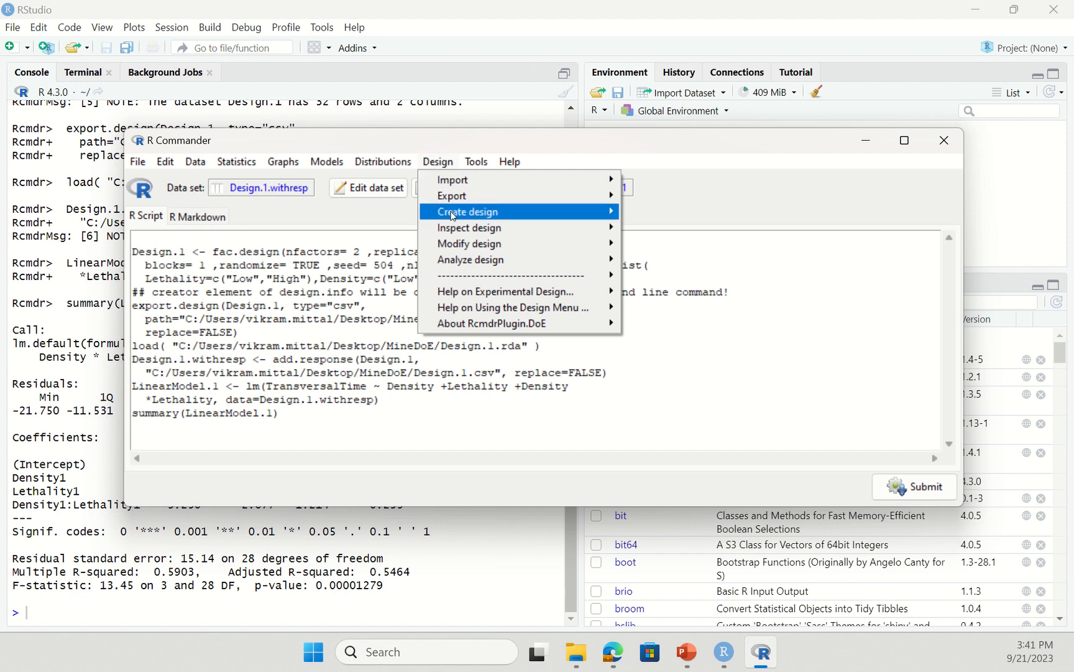
{"action": "mouse_move", "coordinate": [469, 261]}
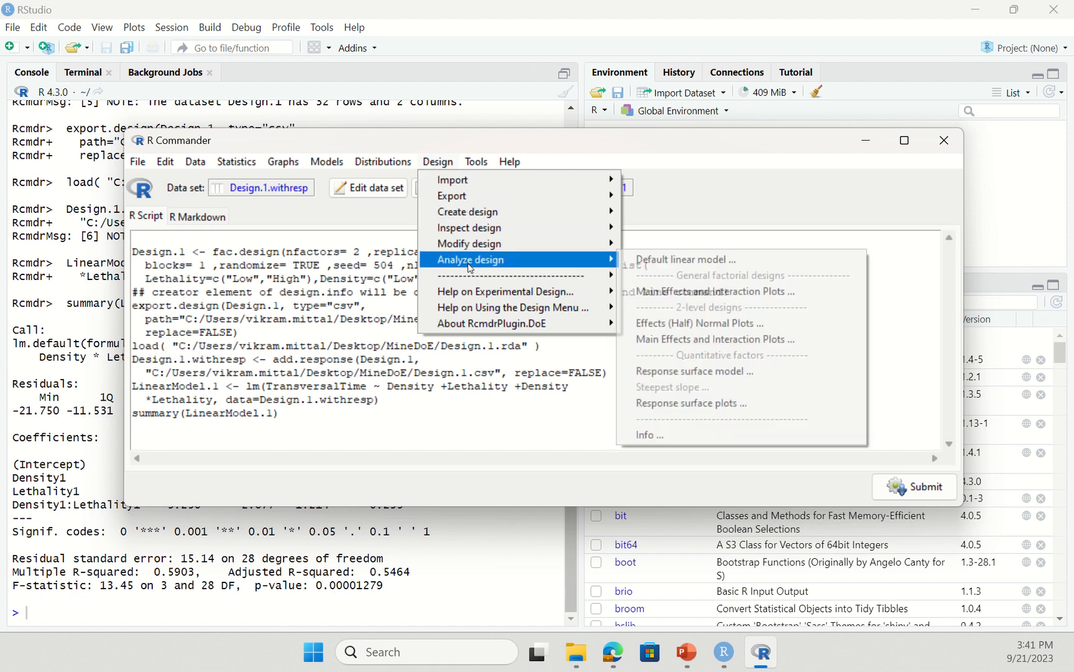
{"action": "left_click", "coordinate": [769, 346]}
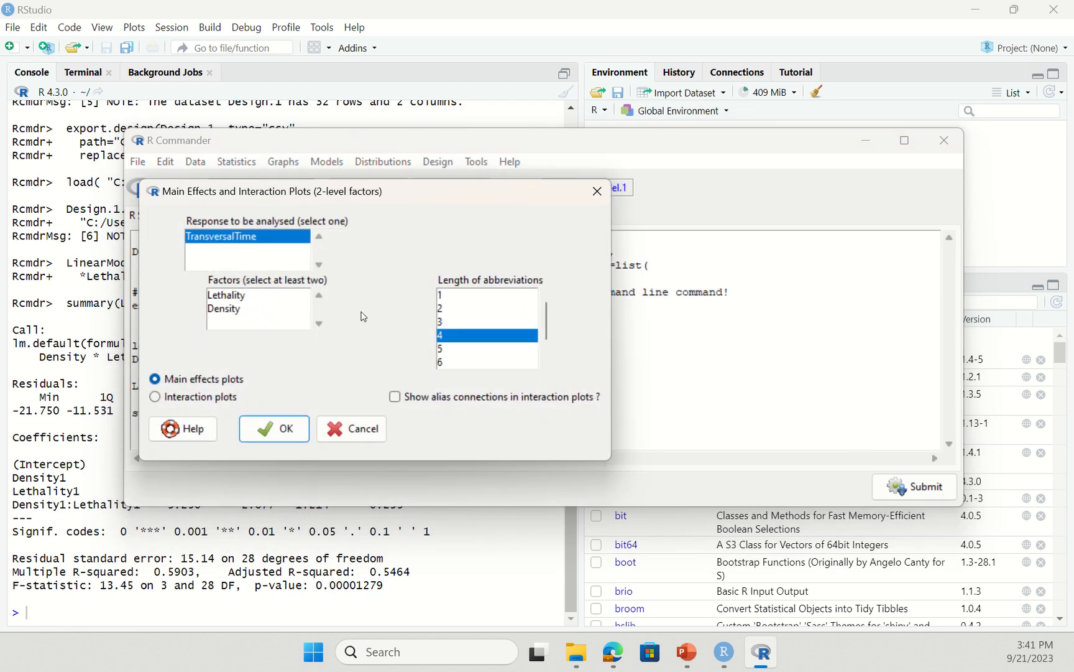
{"action": "left_click", "coordinate": [246, 296]}
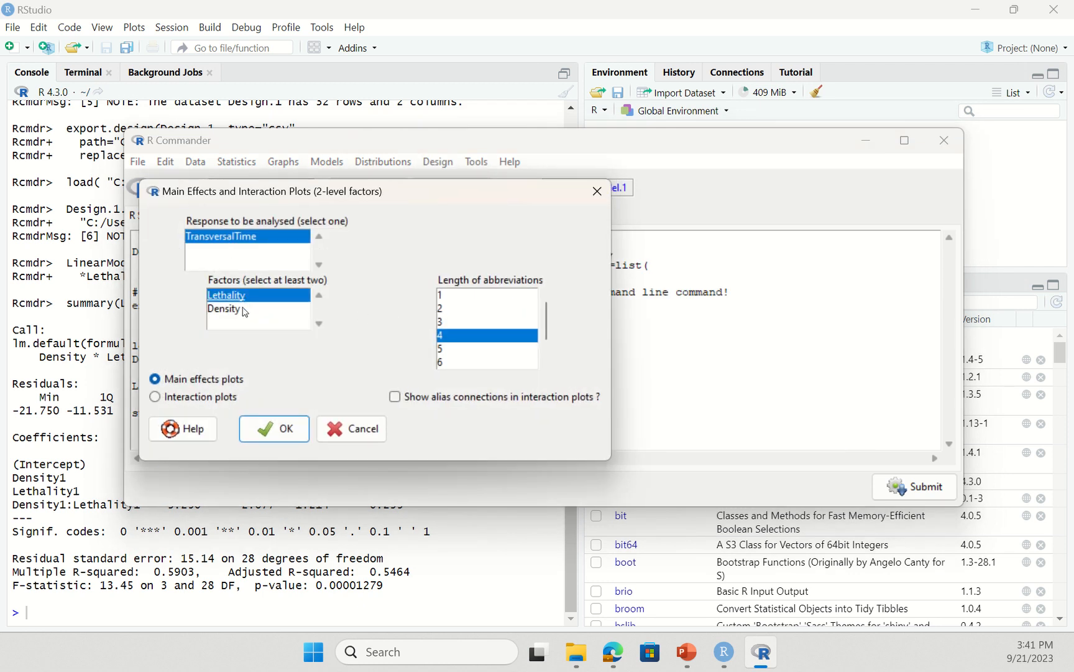
{"action": "left_click", "coordinate": [246, 309]}
{"action": "left_click", "coordinate": [207, 381]}
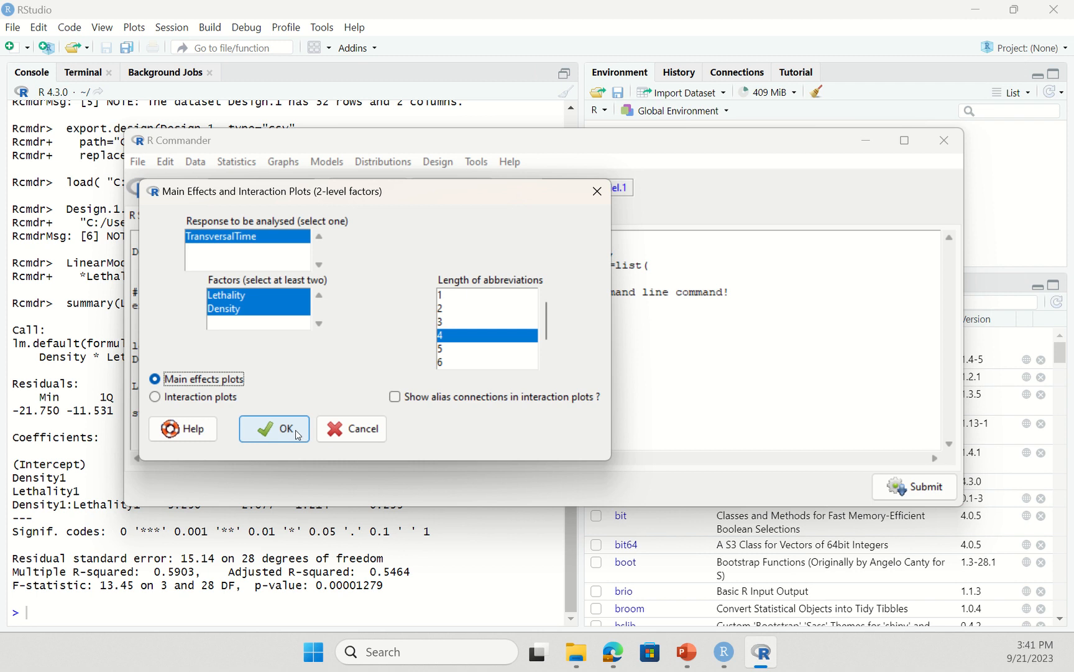
{"action": "left_click", "coordinate": [274, 429]}
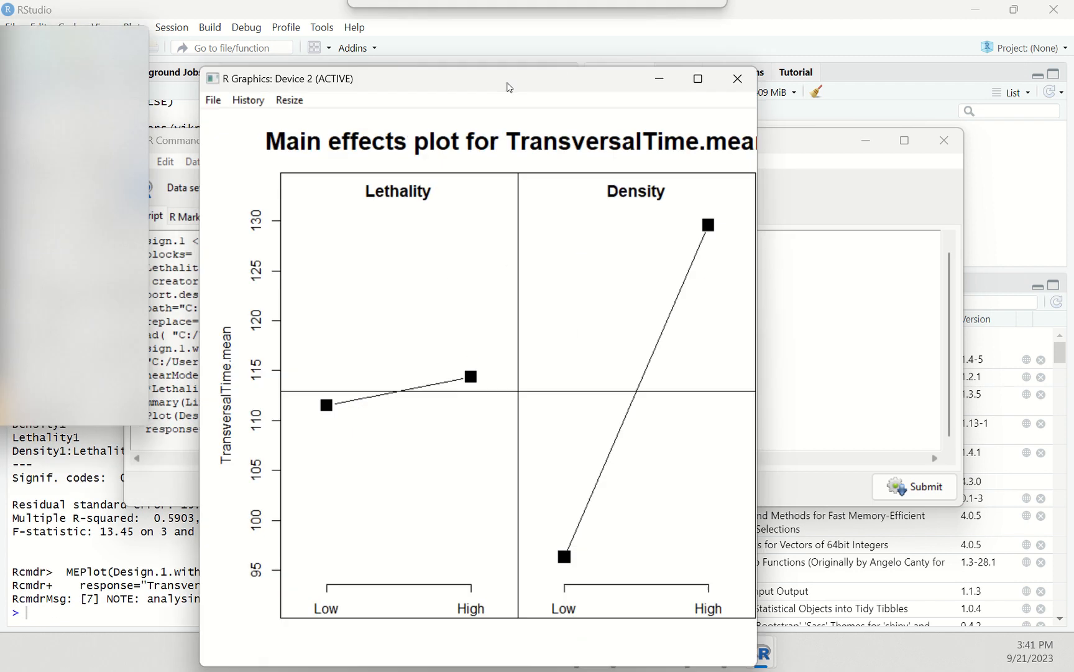
- Bring the main-effects plot into full view to inspect it, then close it
{"action": "left_click_drag", "start_coordinate": [509, 89], "coordinate": [566, 53]}
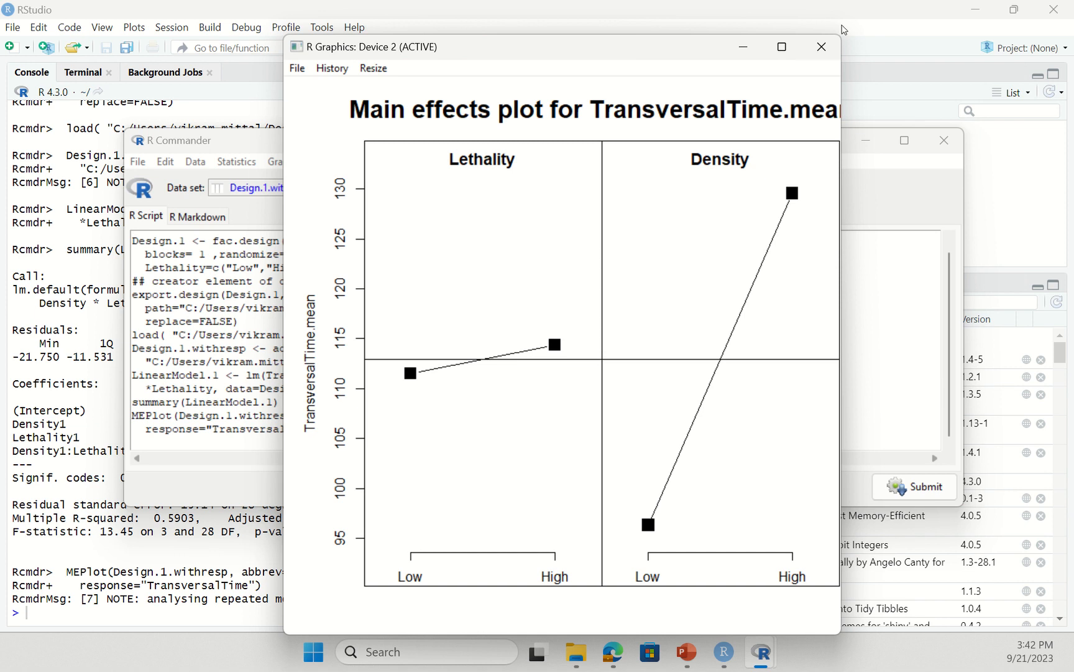
{"action": "left_click", "coordinate": [830, 48]}
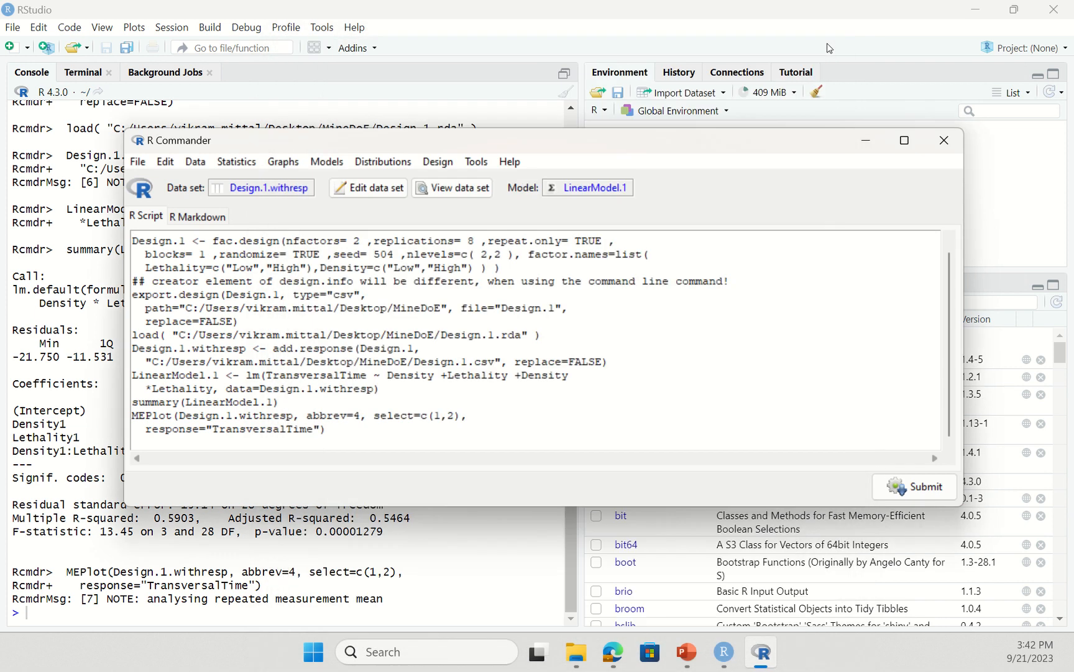
{"action": "left_click", "coordinate": [437, 163]}
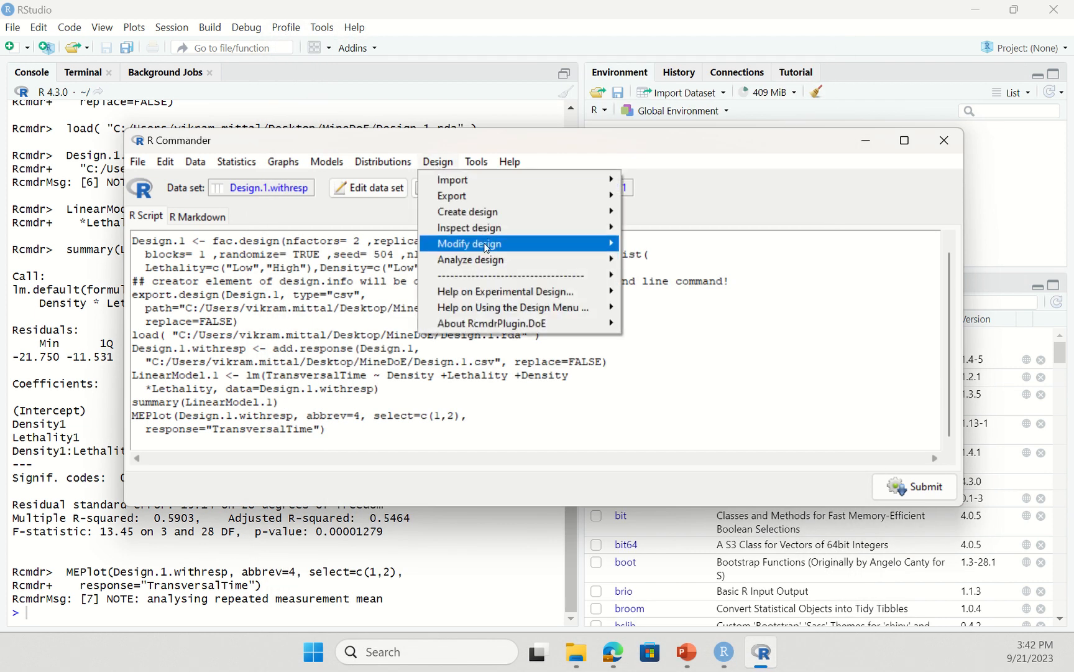
- Draw the interaction plot matrix of TransversalTime for Lethality and Density, centred on screen
{"action": "mouse_move", "coordinate": [605, 260]}
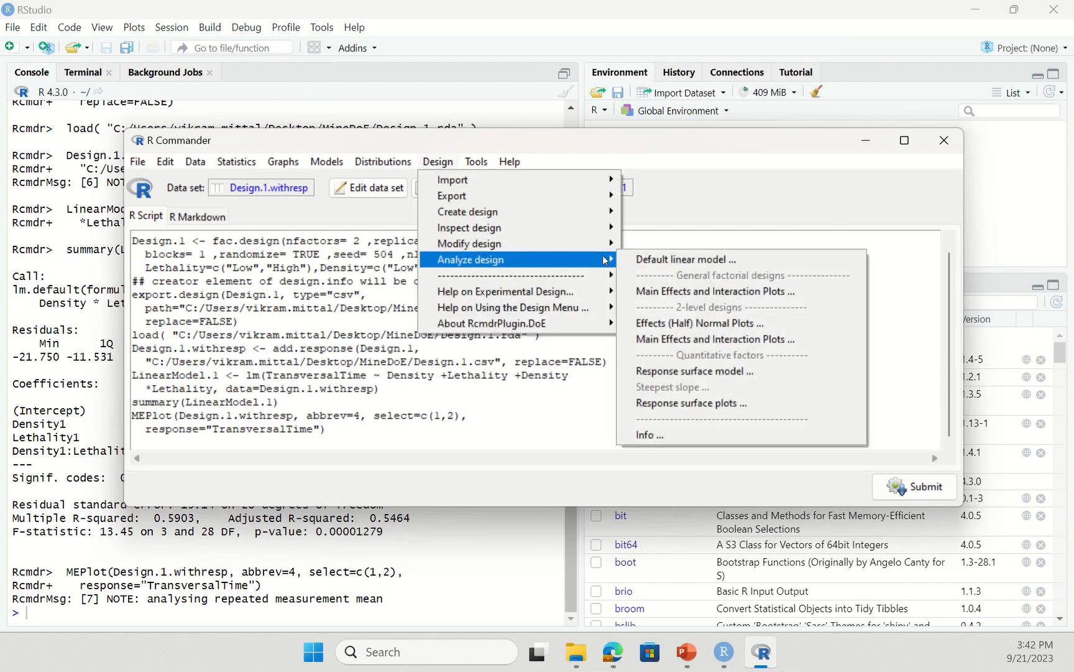
{"action": "left_click", "coordinate": [699, 339]}
{"action": "left_click", "coordinate": [205, 397]}
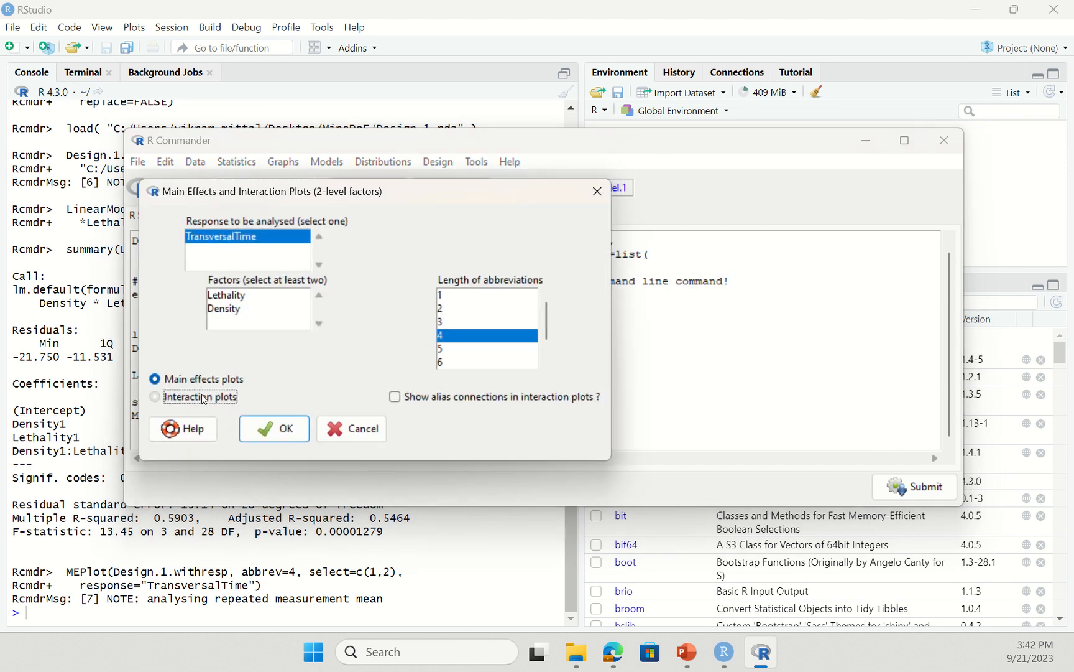
{"action": "left_click_drag", "start_coordinate": [238, 300], "coordinate": [237, 309]}
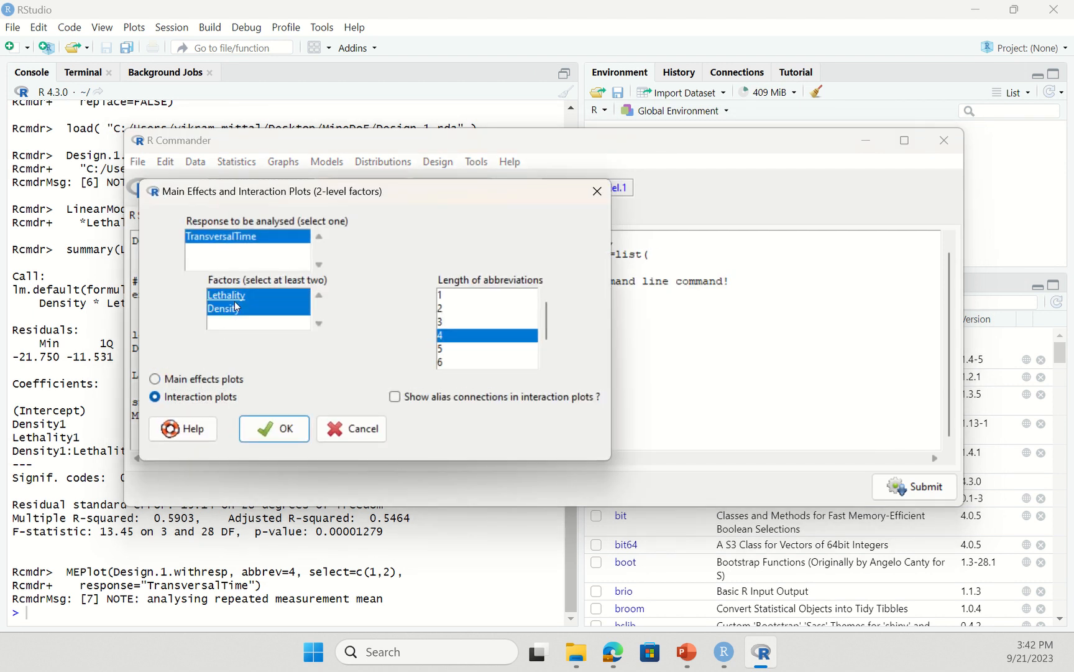
{"action": "left_click", "coordinate": [271, 431]}
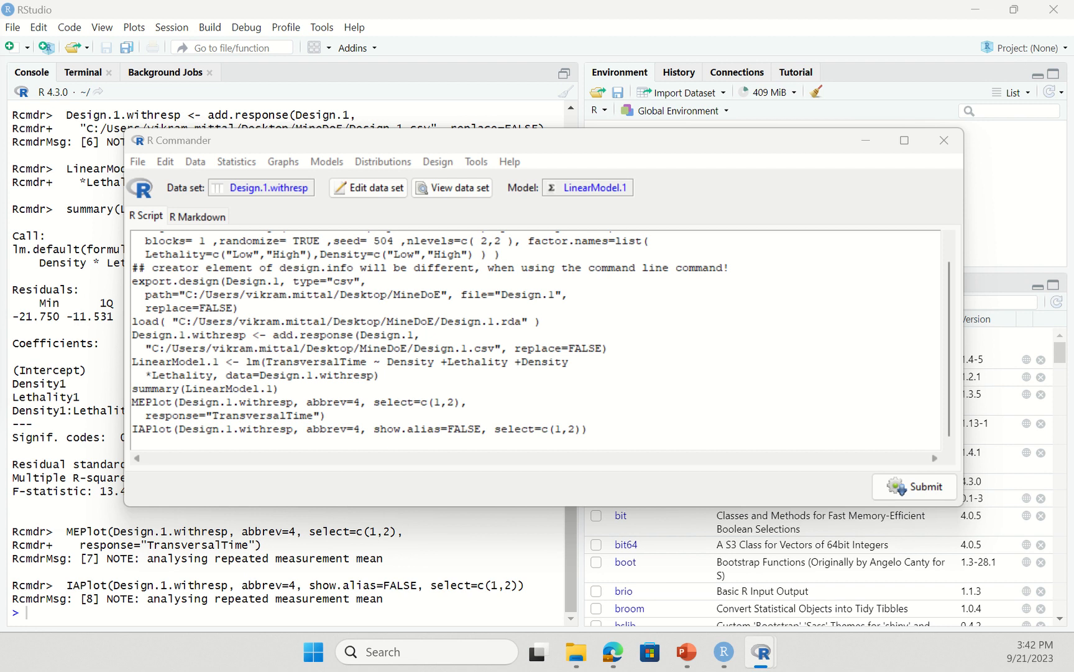
{"action": "left_click_drag", "start_coordinate": [0, 38], "coordinate": [562, 36]}
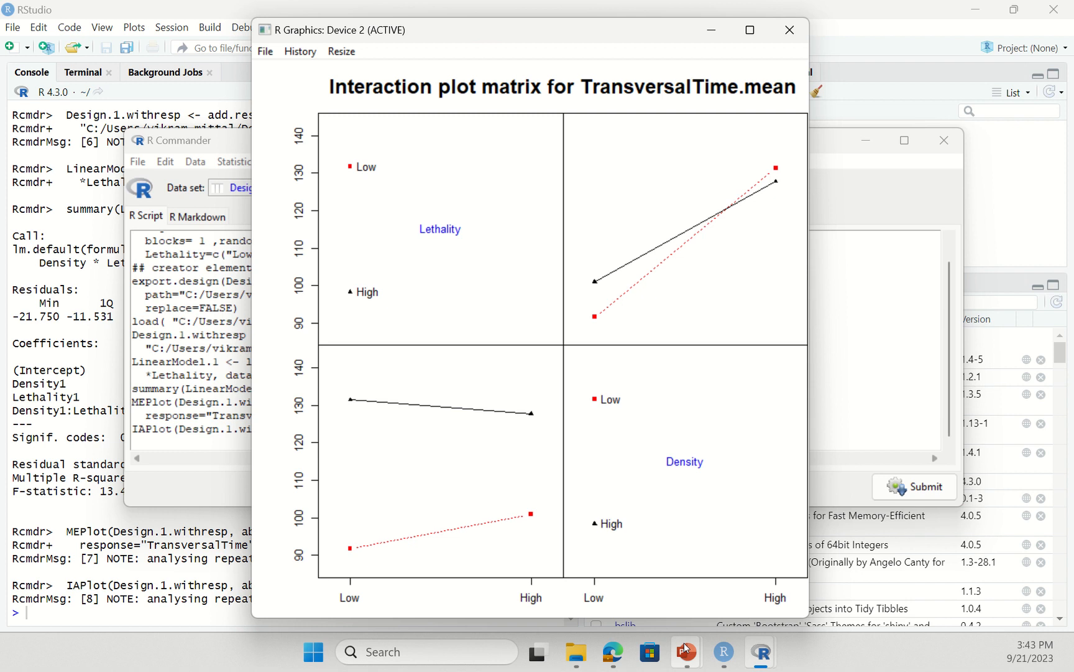
{"action": "mouse_move", "coordinate": [687, 649]}
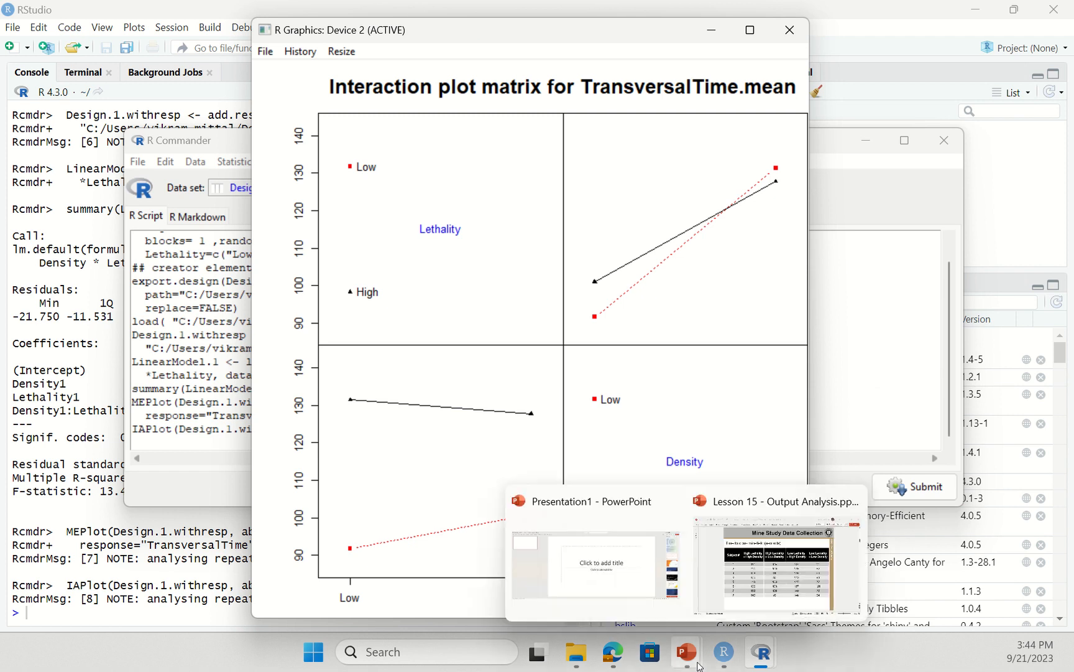
{"action": "left_click", "coordinate": [902, 663]}
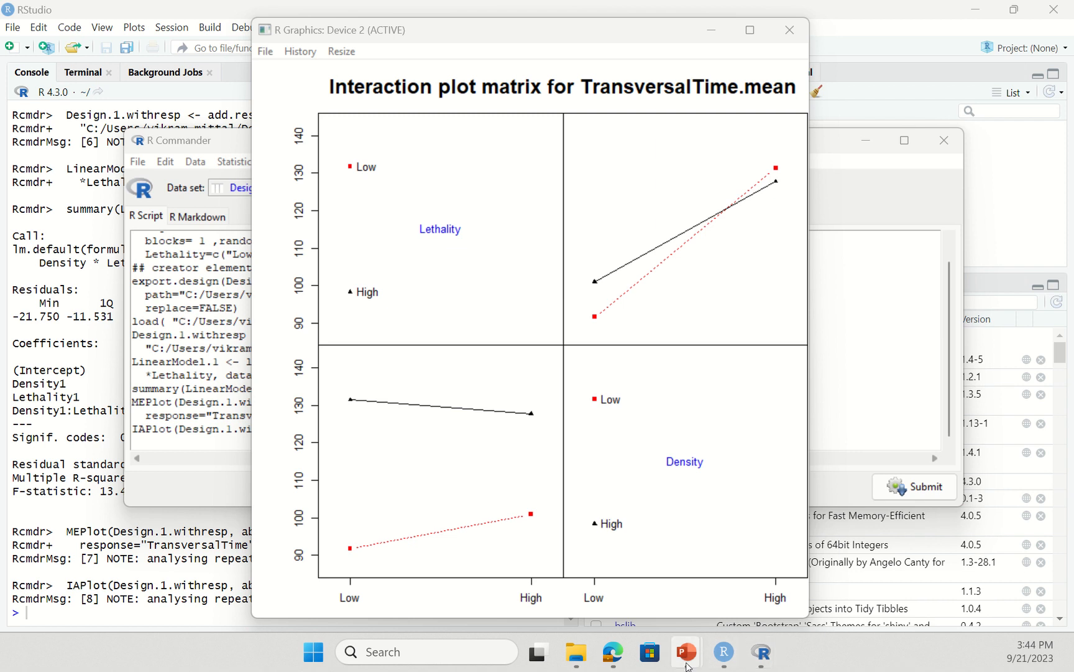
{"action": "left_click", "coordinate": [605, 579]}
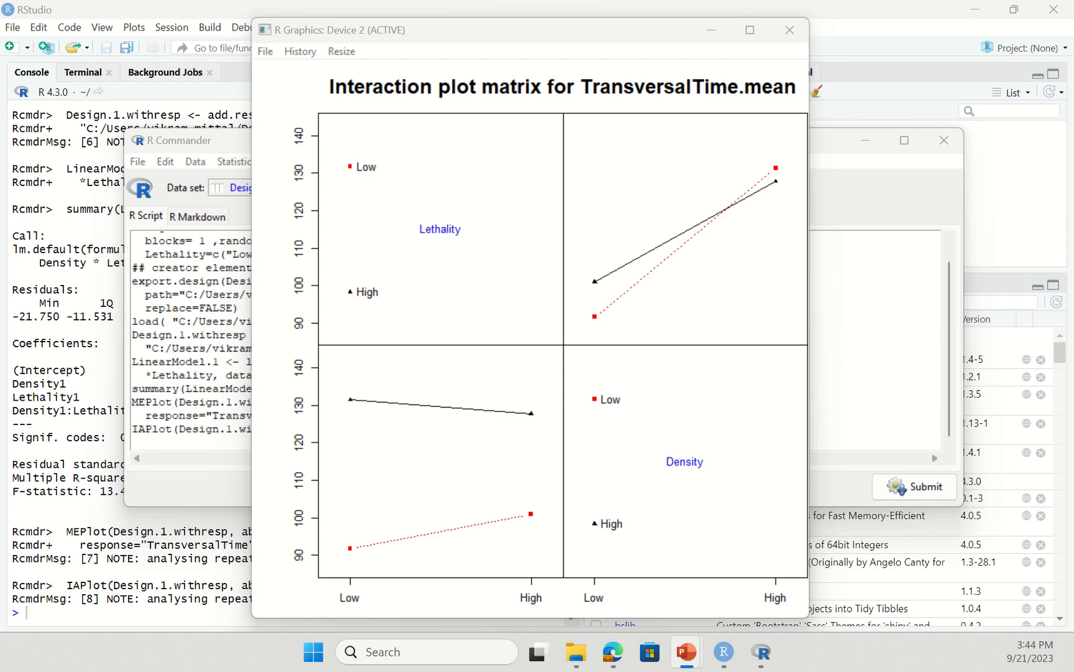